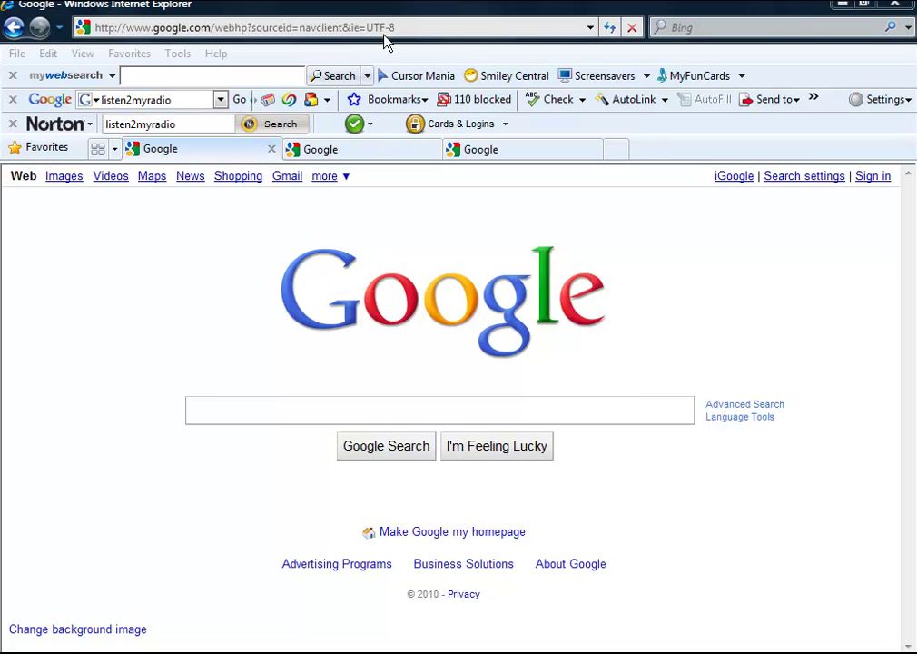
Step: Load winamp.com in the first browser tab from the address-bar suggestion
left_click(387, 28)
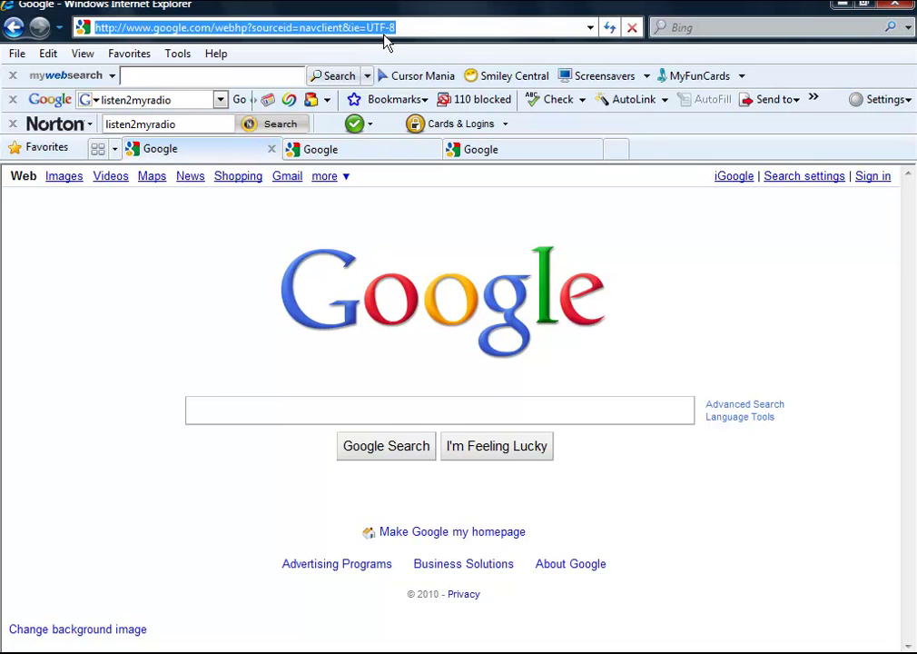
type("w")
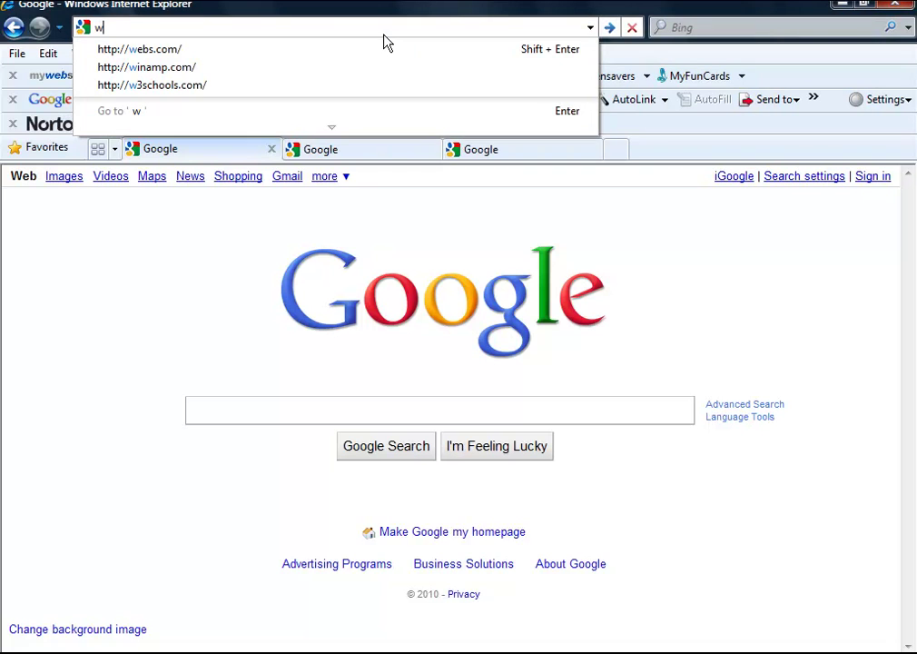
type("in")
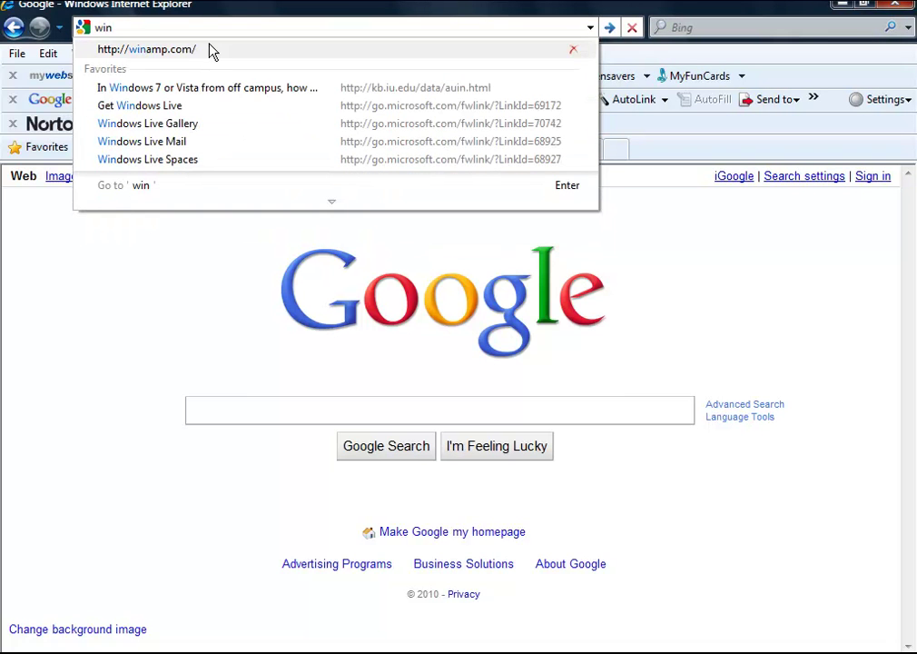
left_click(206, 49)
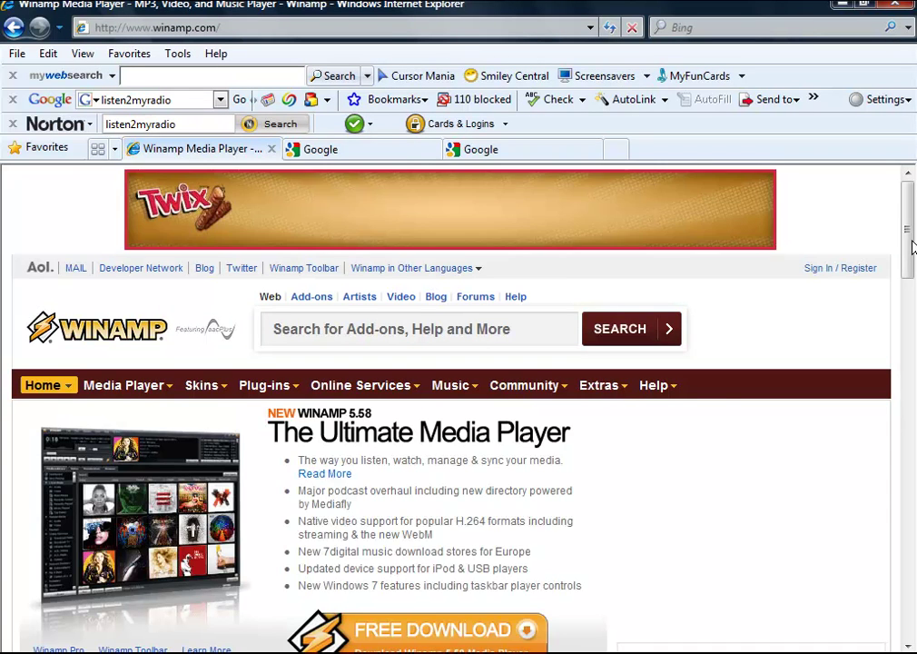
scroll(915, 192, "down", 2)
Step: In the middle Google tab, begin entering the SHOUTcast site address, correcting a typo
left_click(320, 149)
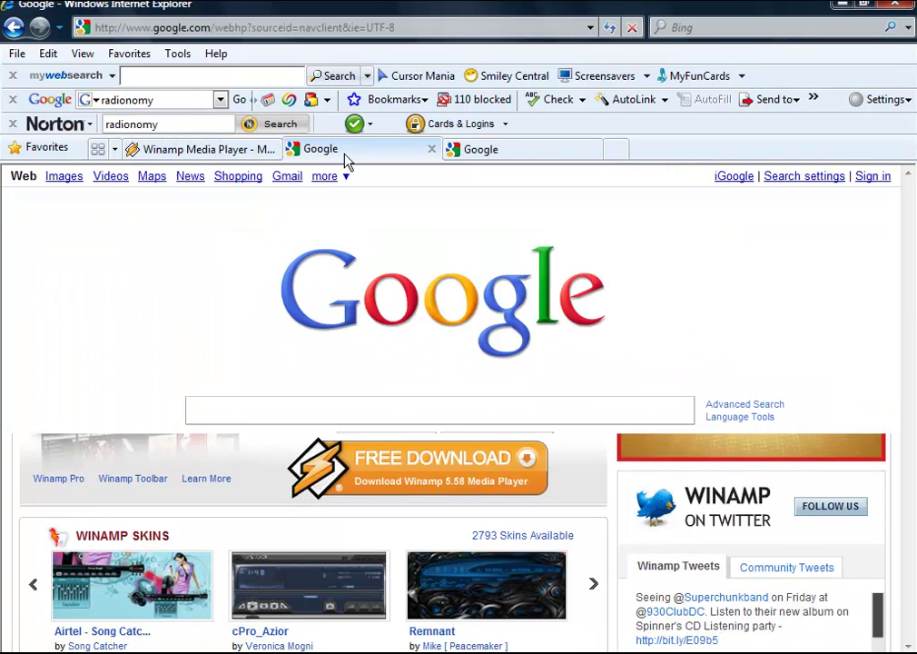
left_click(199, 27)
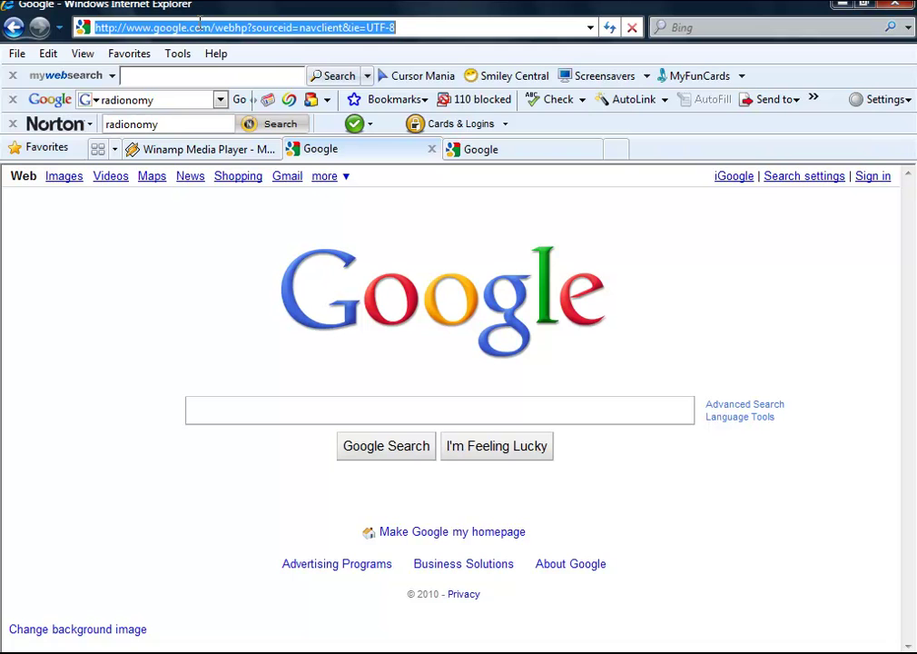
type("shi")
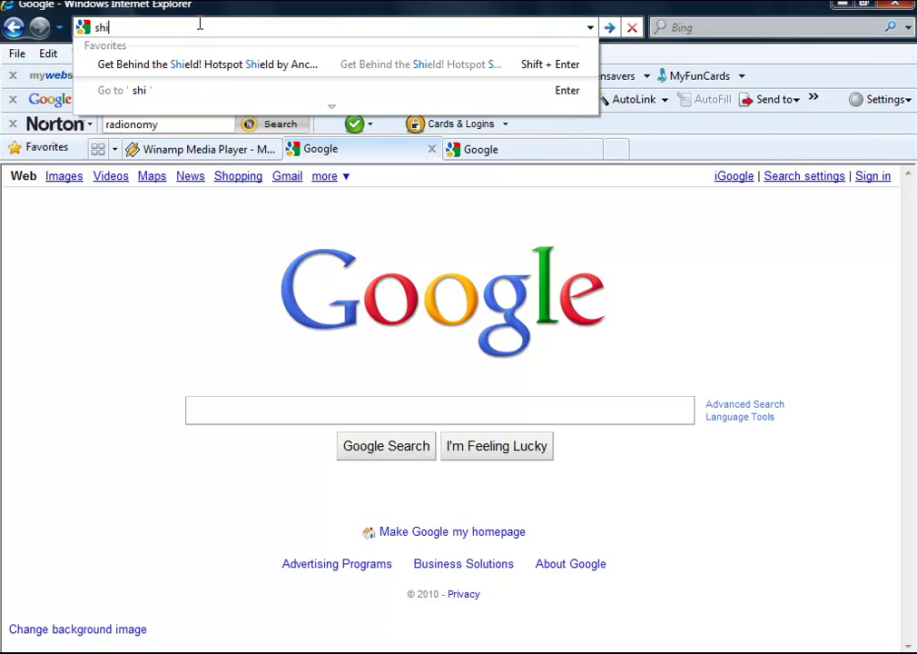
key("BackSpace")
key("BackSpace")
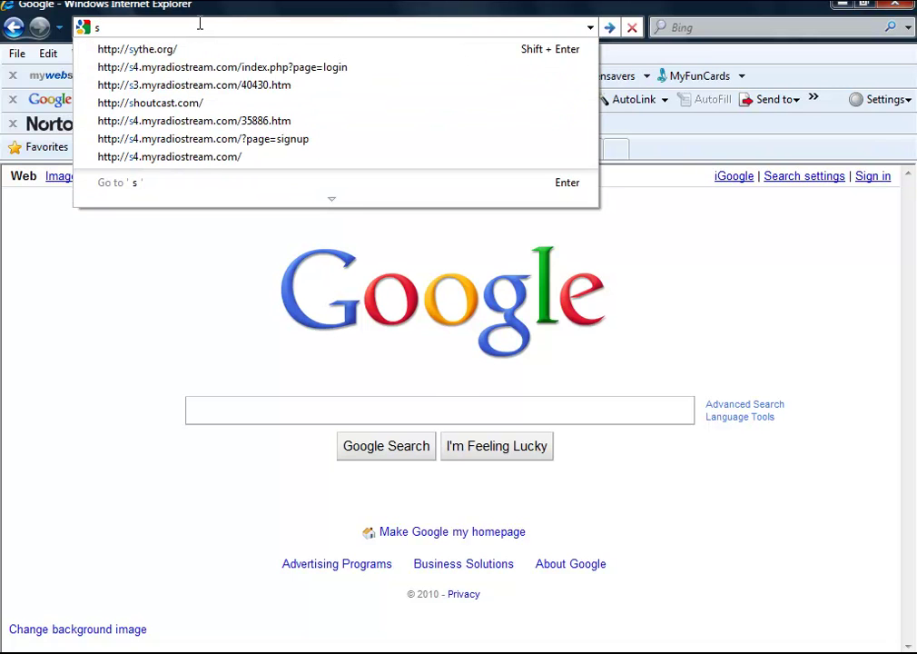
Step: Open shoutcast.com's Broadcasting Tools page, scroll to the DSP Plug-In download, then go to the third tab
type("hout")
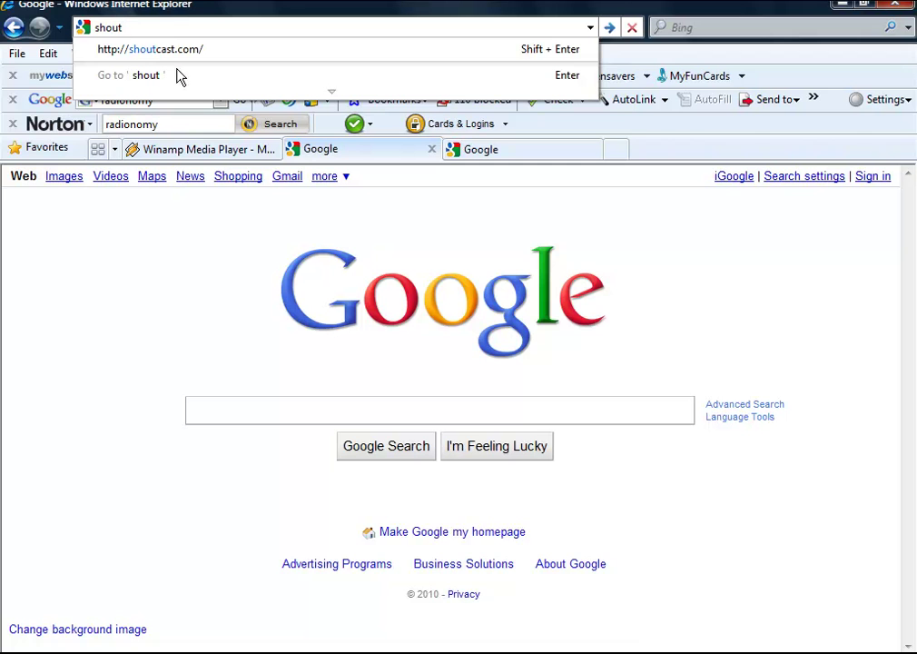
left_click(155, 49)
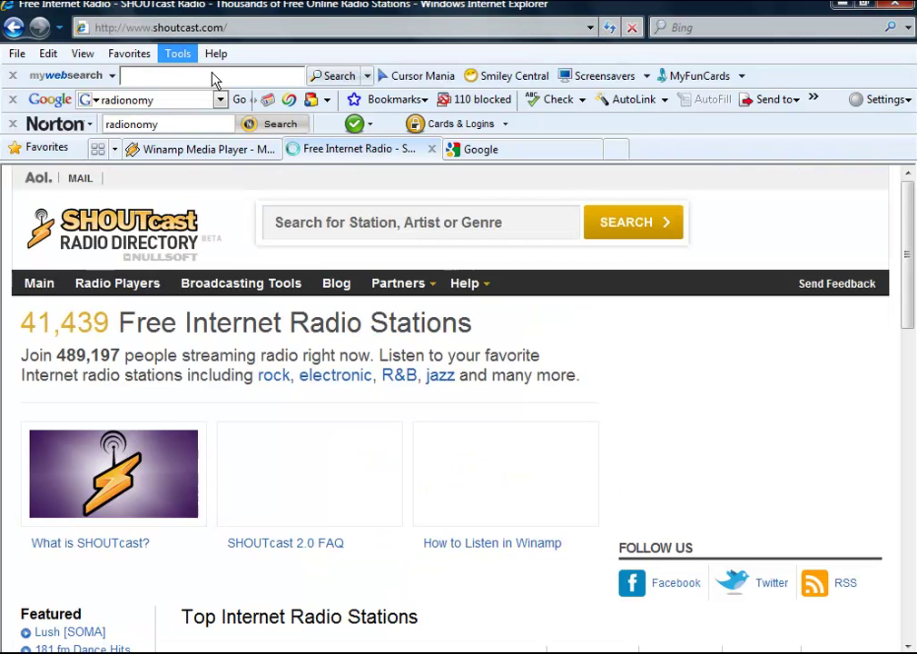
left_click(223, 285)
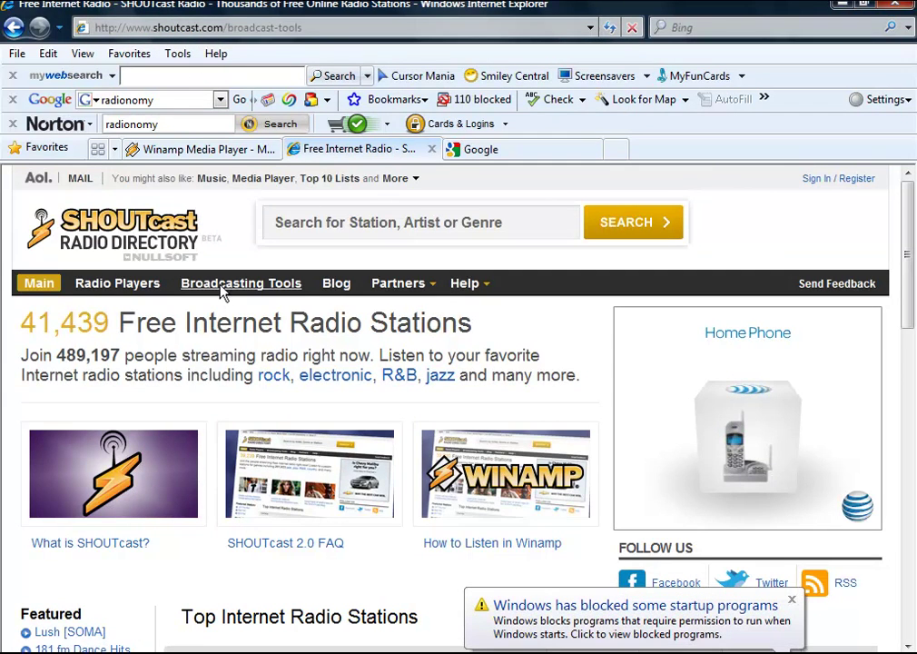
left_click_drag(908, 254, 910, 550)
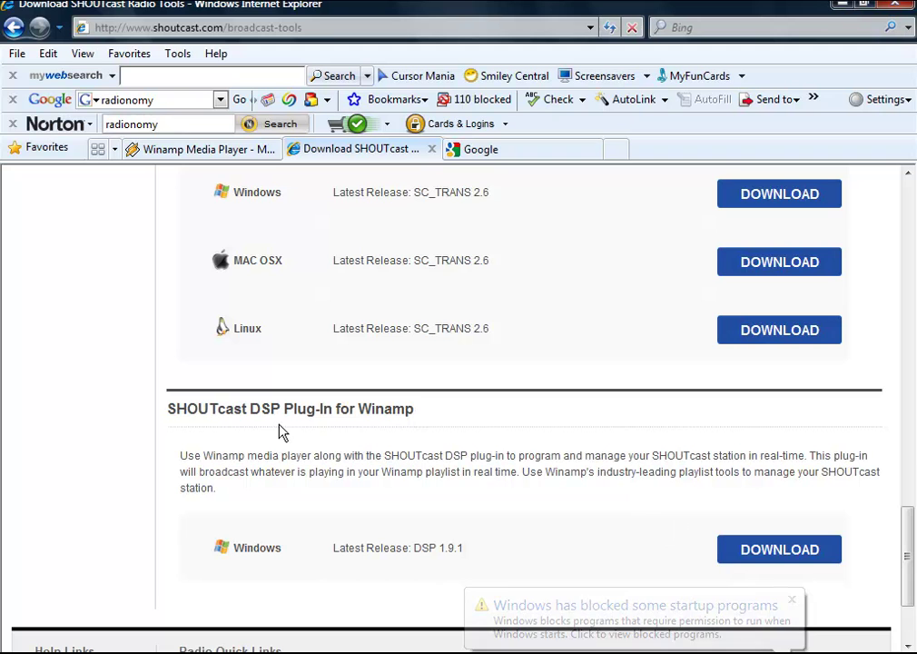
left_click(509, 151)
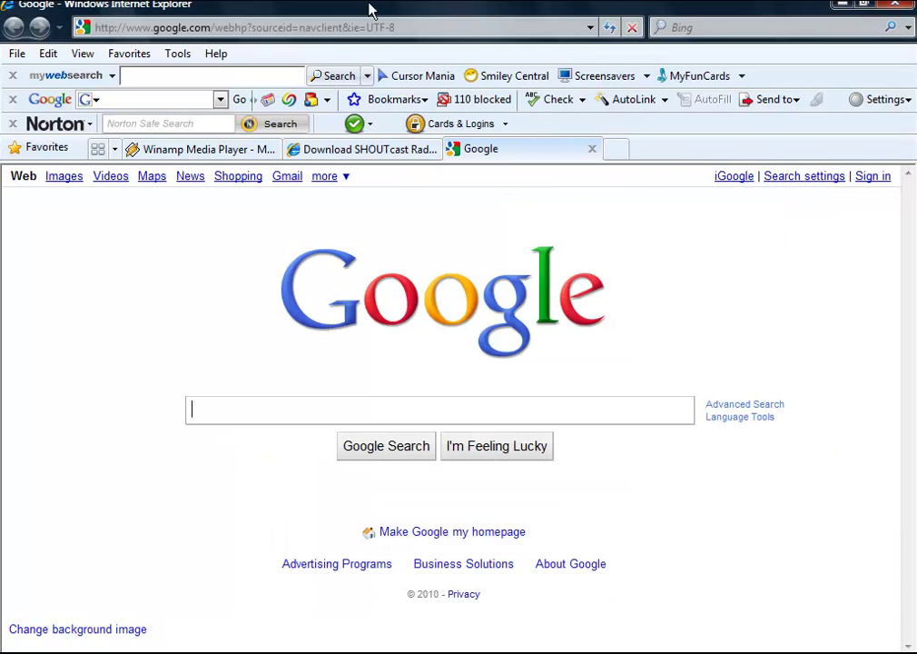
Step: Go to listen2myradio.com from history and open its Sign up form
left_click(359, 29)
type("liste")
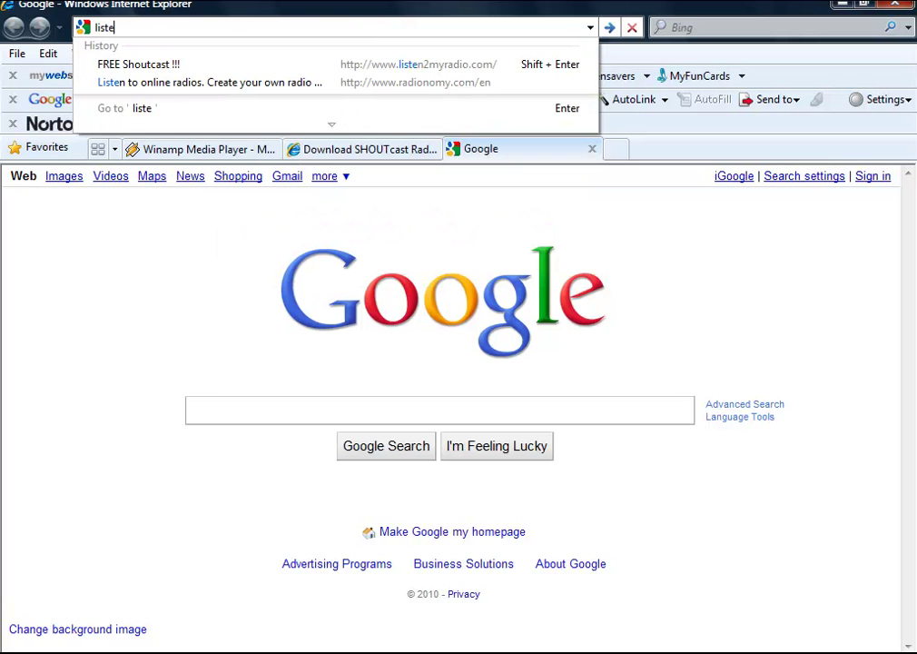
left_click(446, 65)
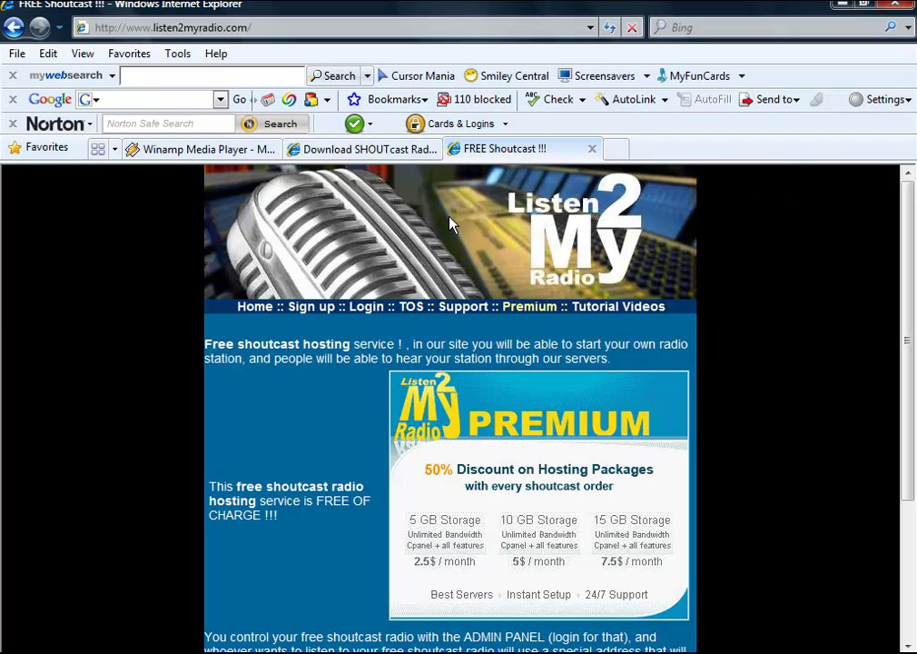
left_click(313, 308)
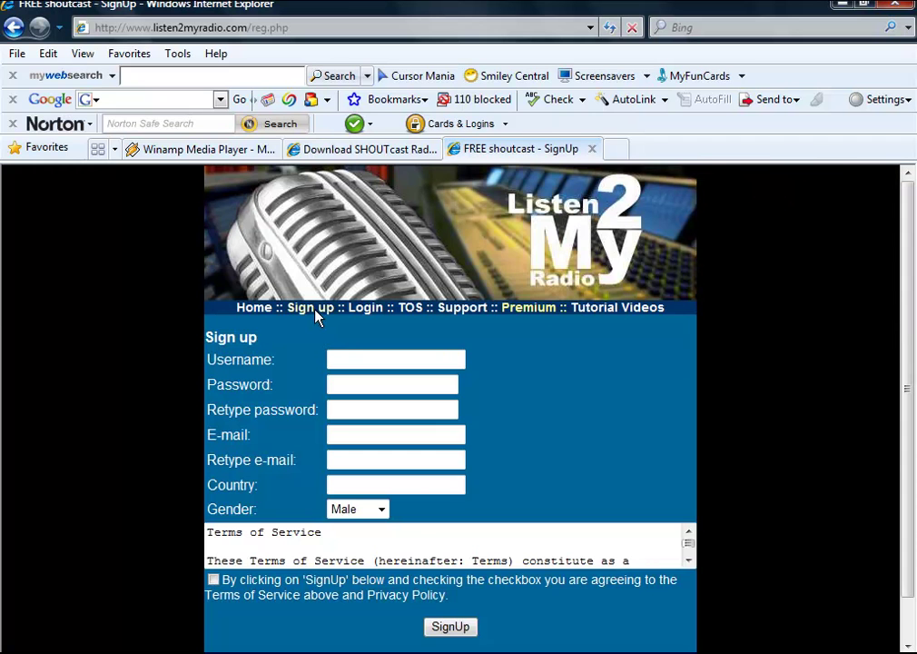
Step: Register with a chosen username and password (entered twice), then return to the Sign up form
left_click(362, 361)
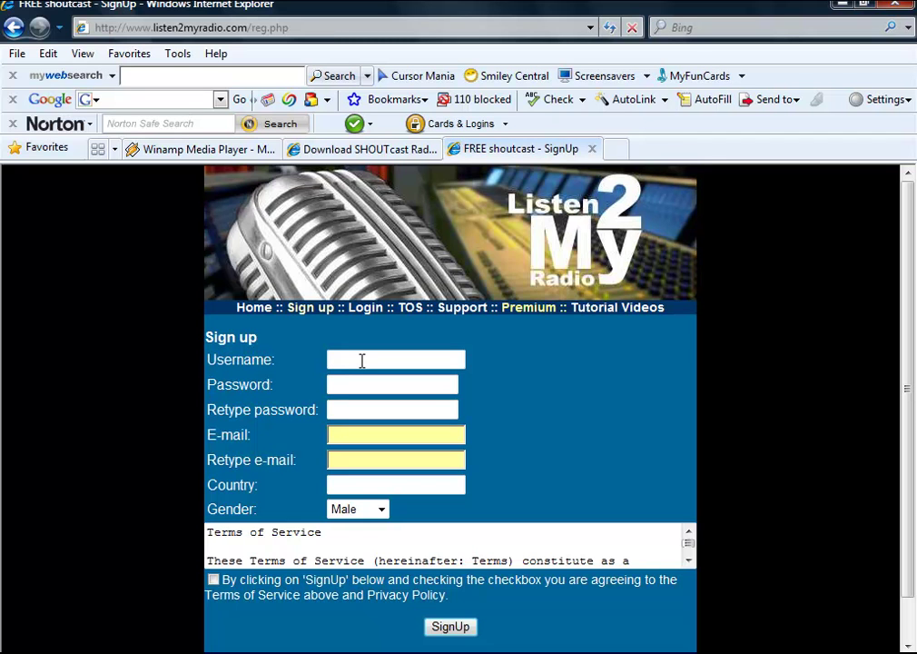
type("justin107")
left_click(340, 382)
type("•••••••")
left_click(349, 407)
type("•••••••")
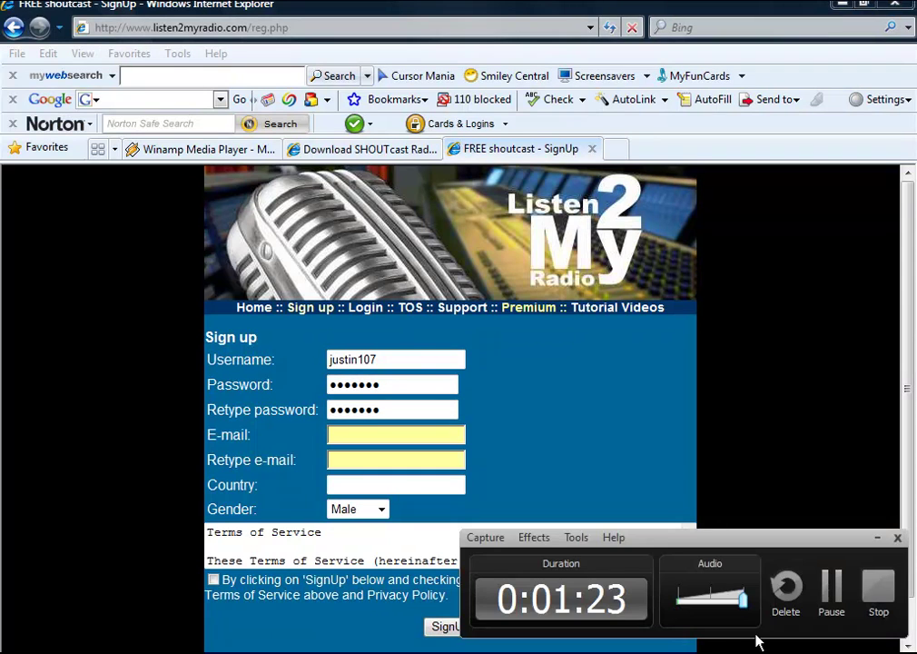
left_click(829, 606)
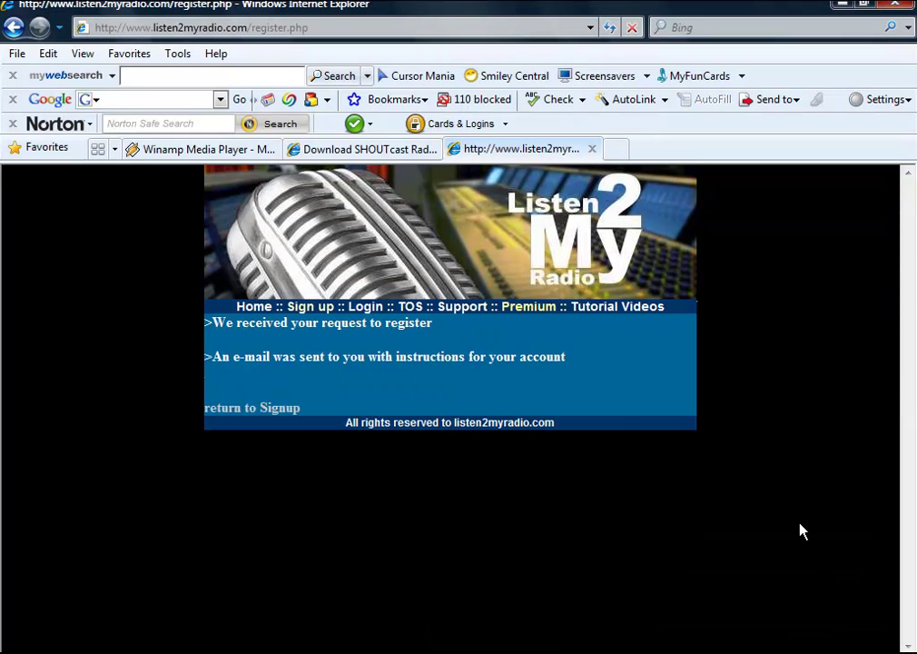
left_click(277, 410)
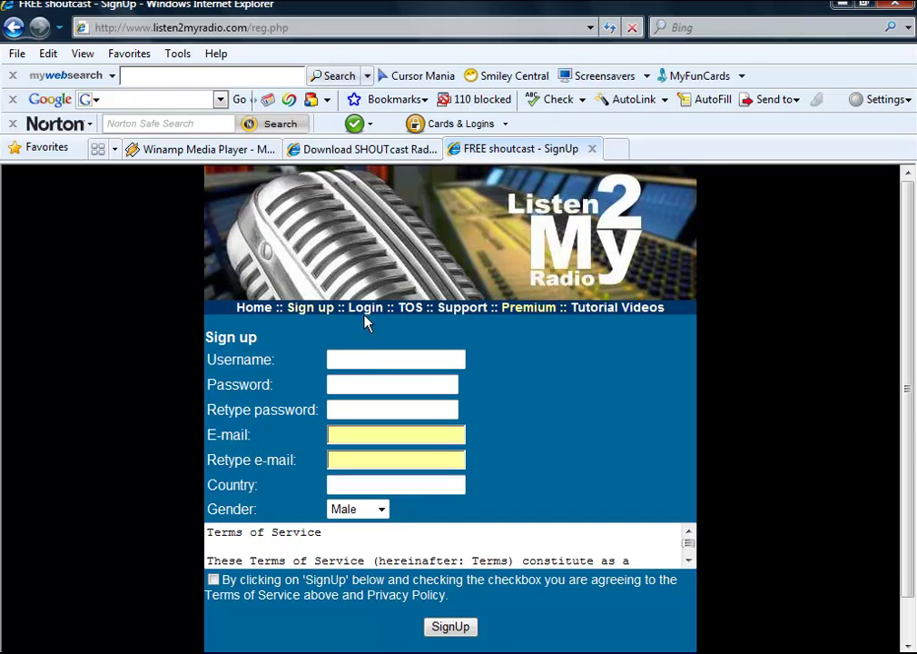
Step: Log in with the new account to reach the Control panel showing stream status OFF
left_click(365, 307)
left_click(409, 314)
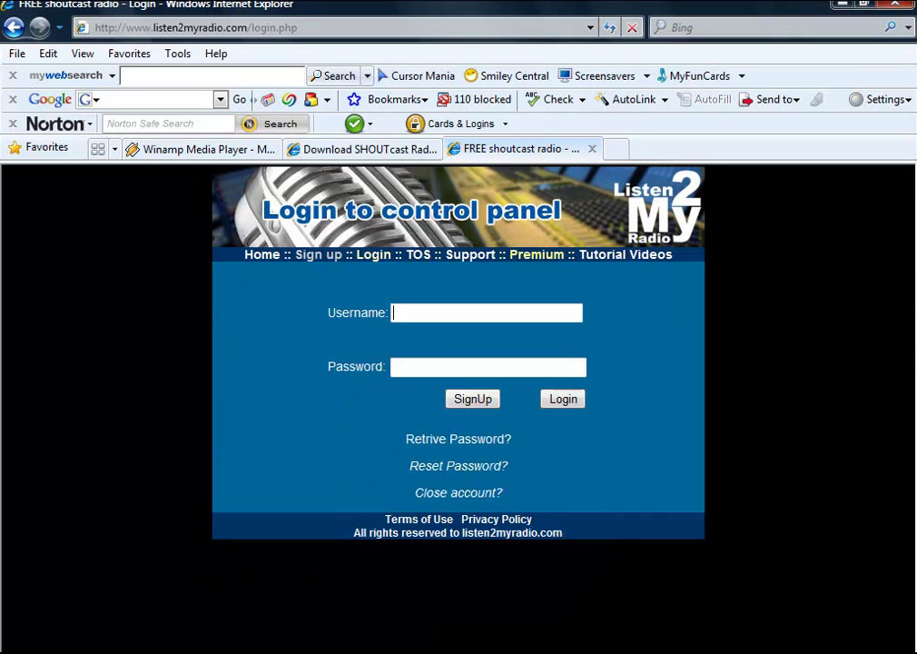
left_click(836, 599)
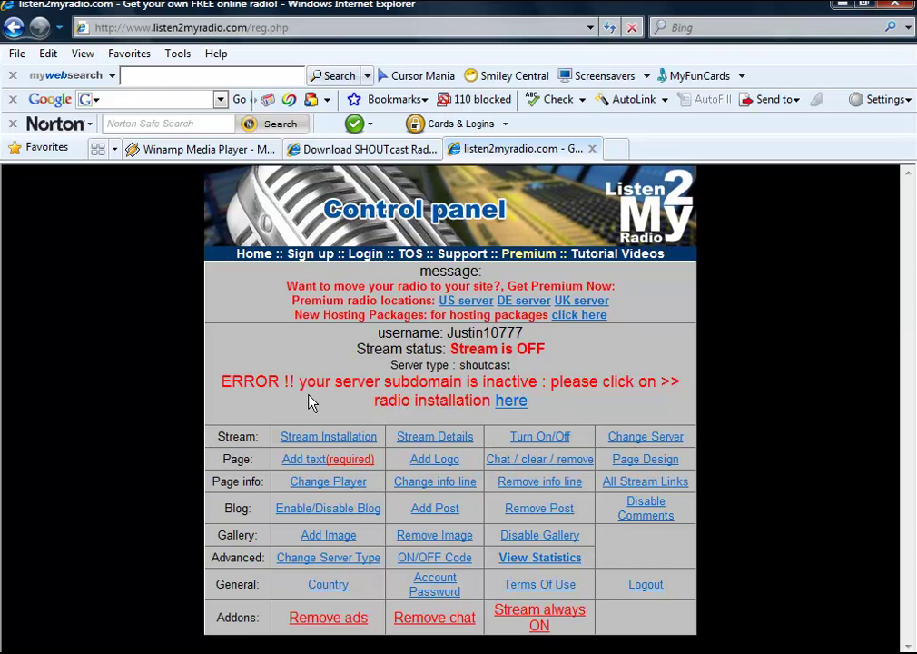
Step: Start the radio installation and continue to the UK/Germany/US server-hosting choice
left_click(511, 401)
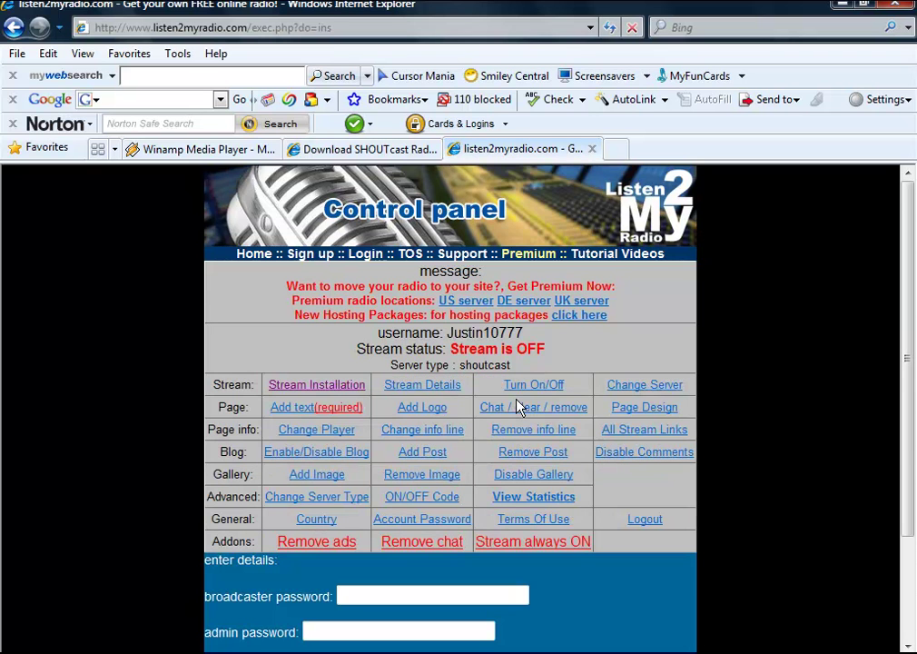
scroll(517, 405, "down", 3)
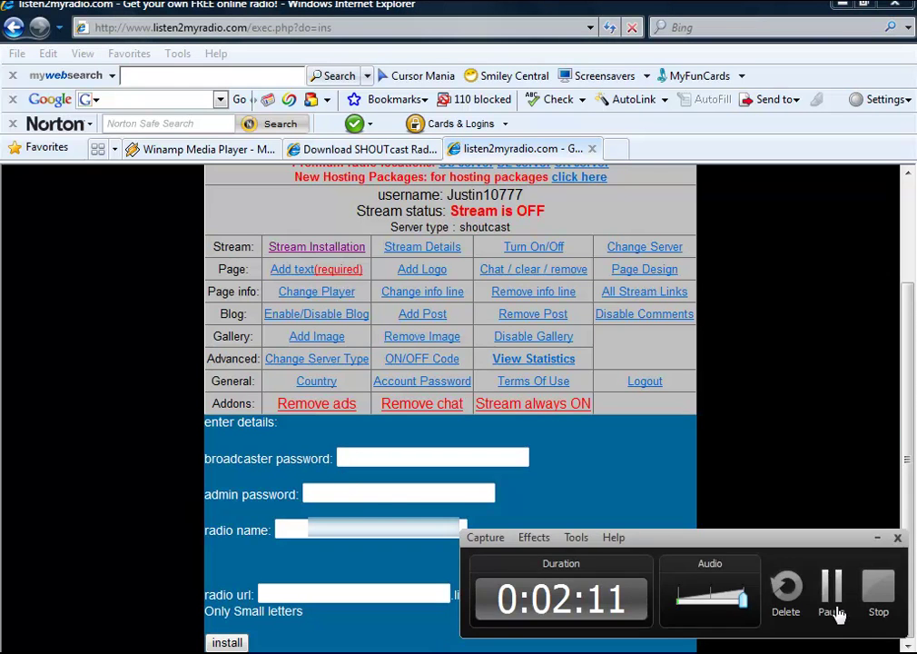
left_click(835, 614)
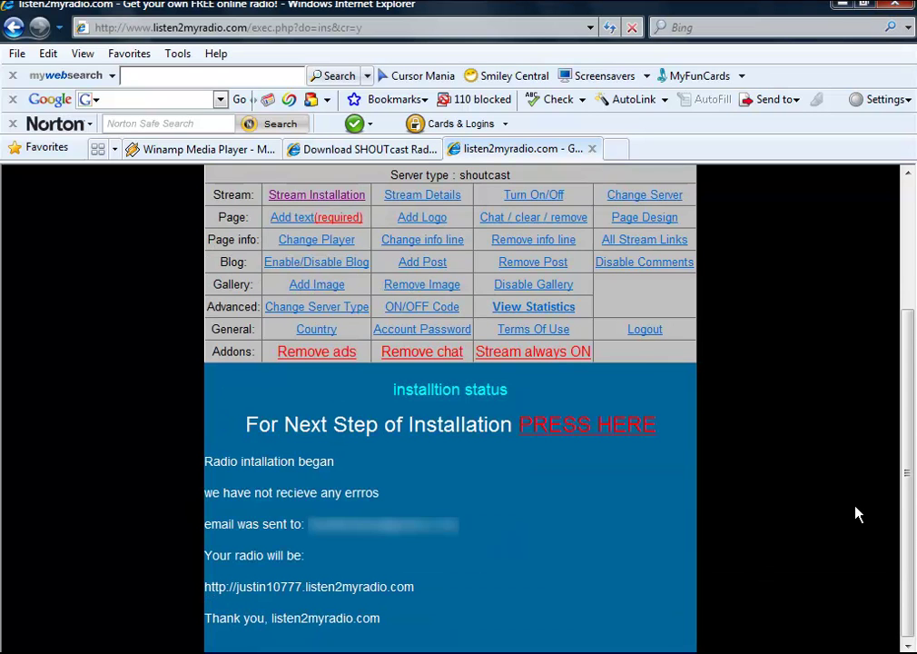
left_click(547, 430)
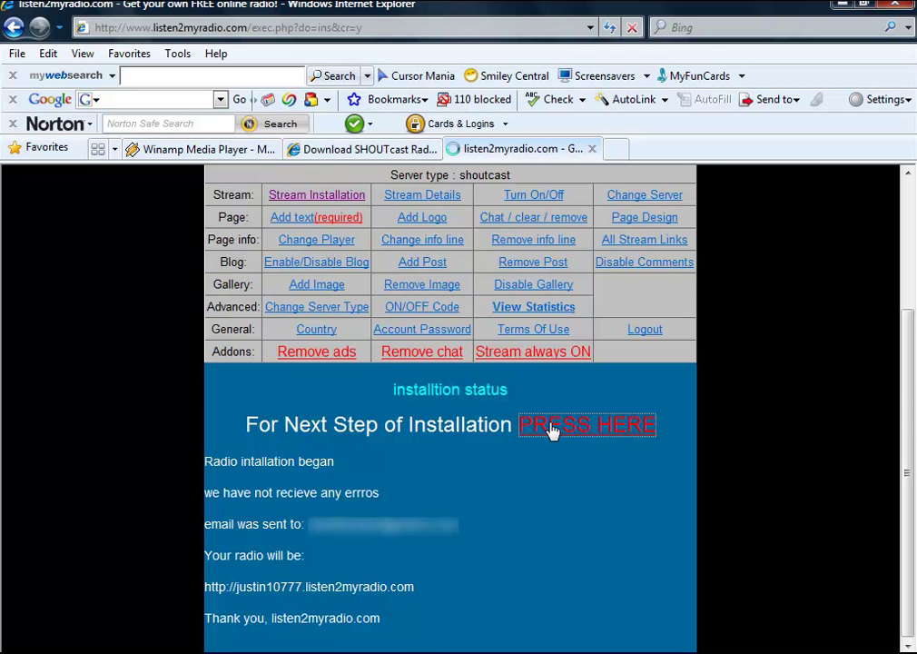
scroll(551, 431, "down", 1)
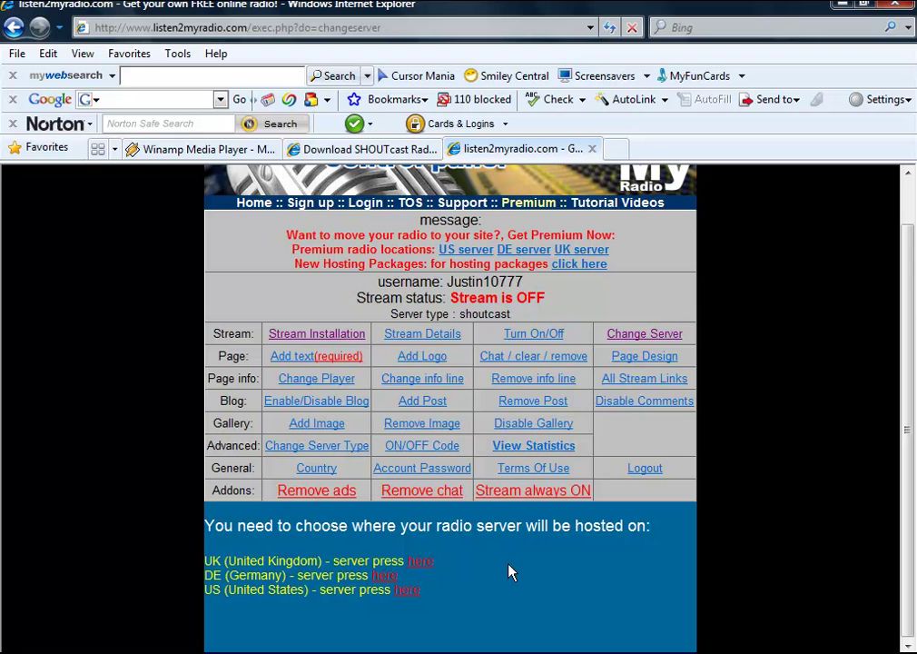
Step: Choose the US (United States) server, moving the radio to US1 at 68.168.100.60:33477
left_click(406, 590)
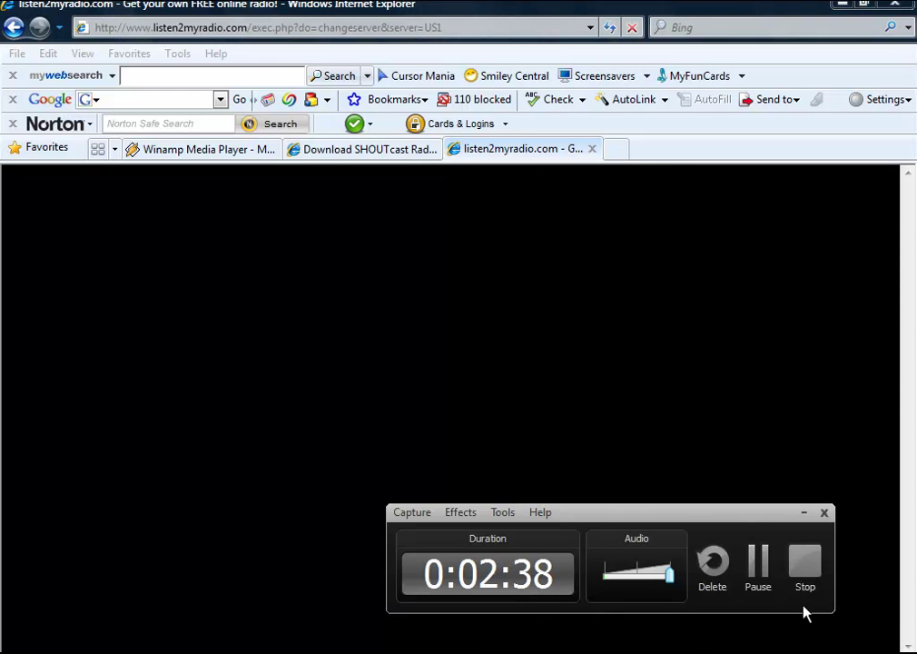
left_click(767, 587)
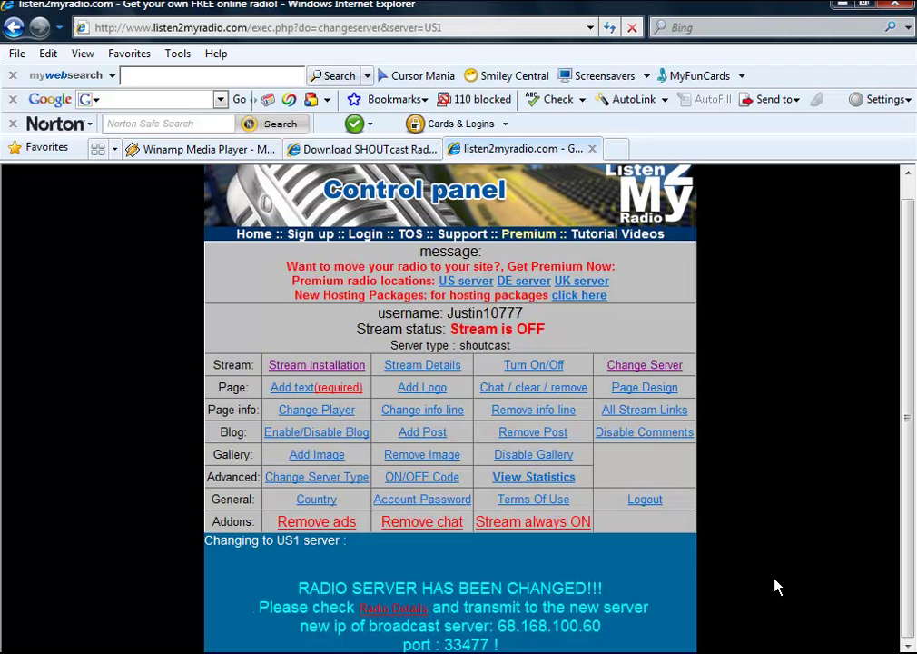
left_click(406, 617)
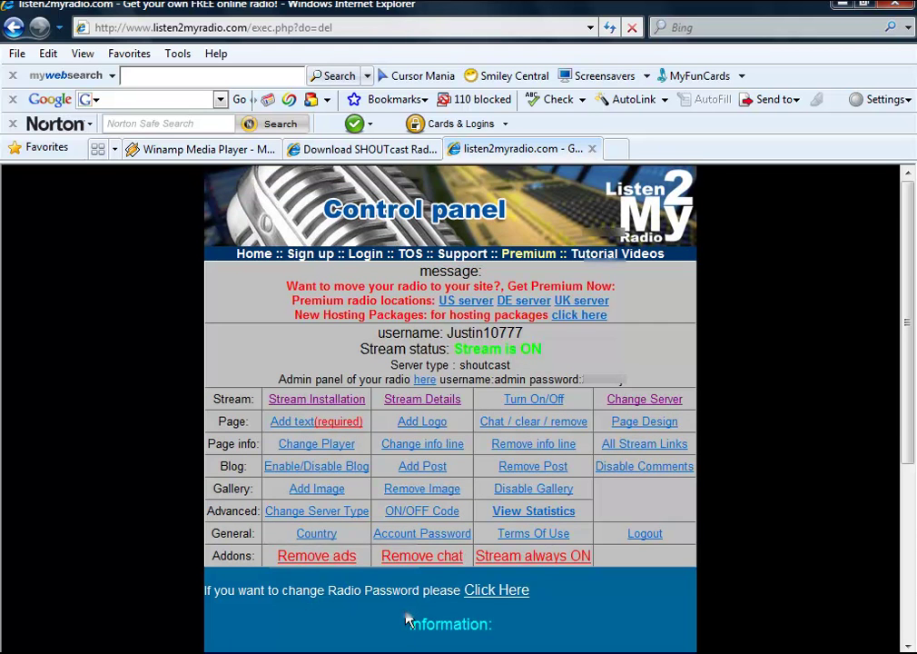
scroll(406, 619, "down", 4)
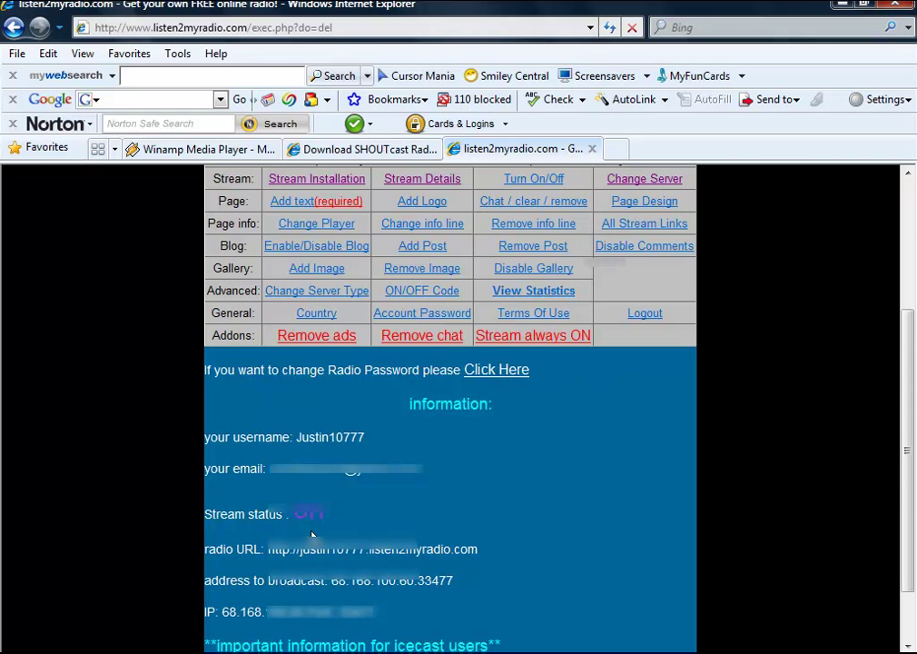
scroll(350, 461, "down", 1)
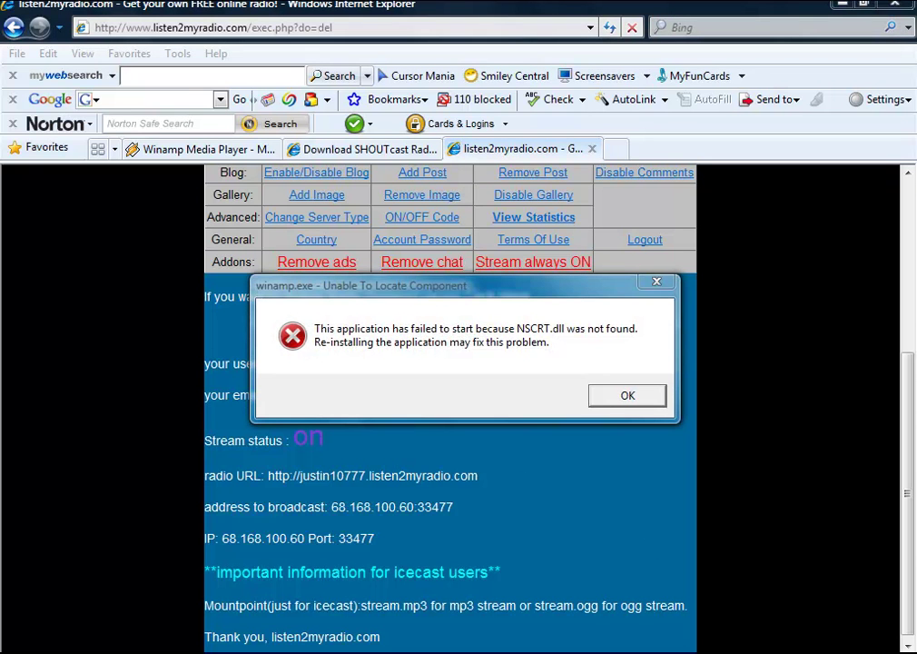
Step: Dismiss the NSCRT.dll errors and close the blank SHOUTcast Source window
left_click_drag(528, 287, 404, 378)
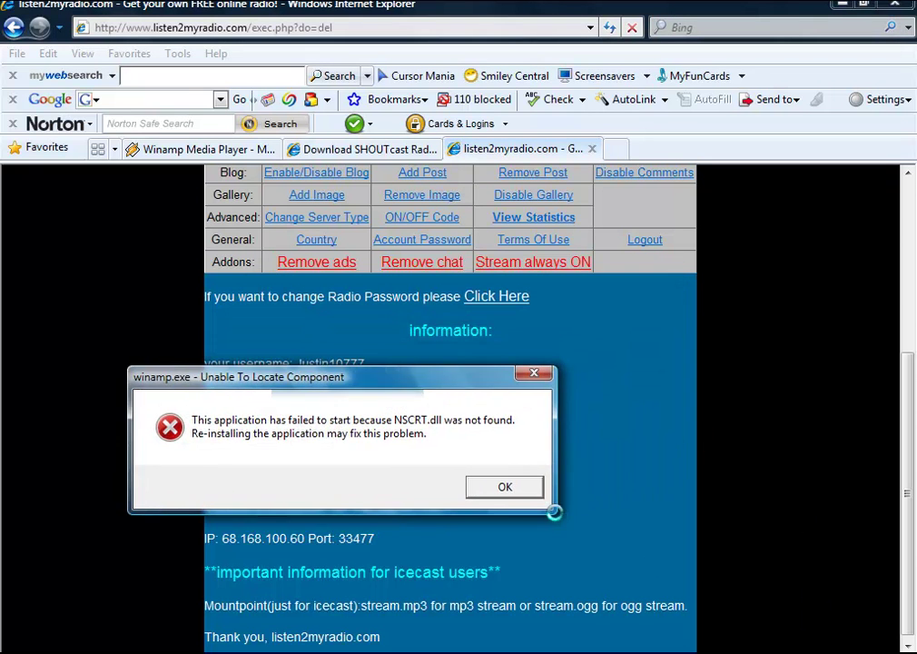
left_click(503, 489)
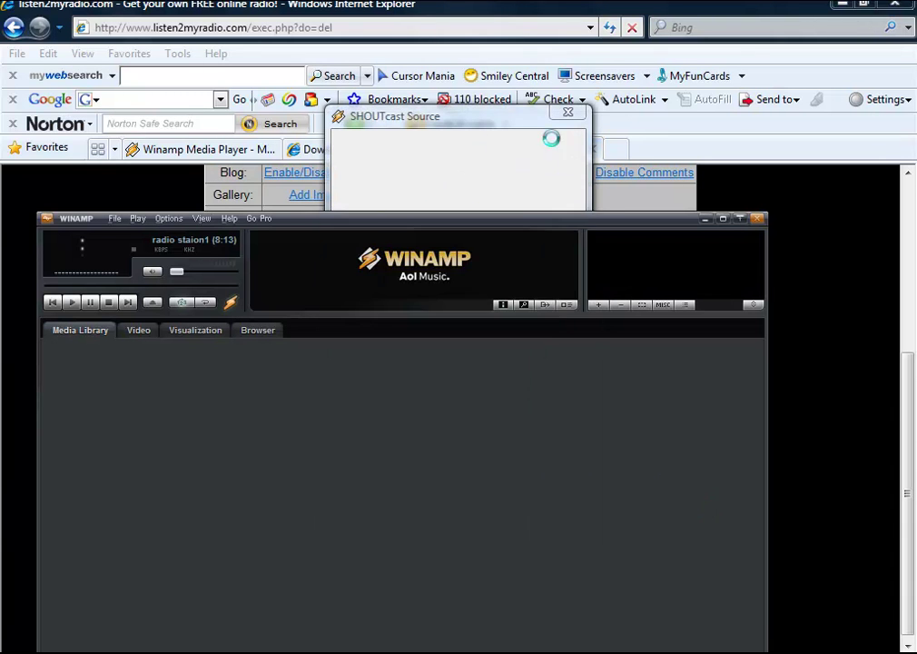
left_click(568, 114)
left_click_drag(414, 225, 437, 135)
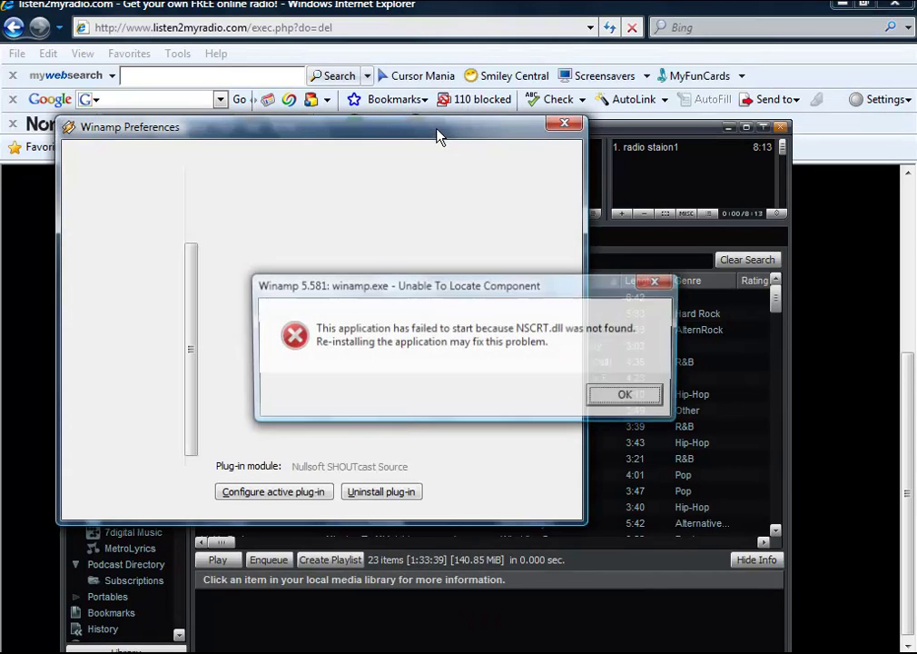
left_click_drag(543, 287, 405, 287)
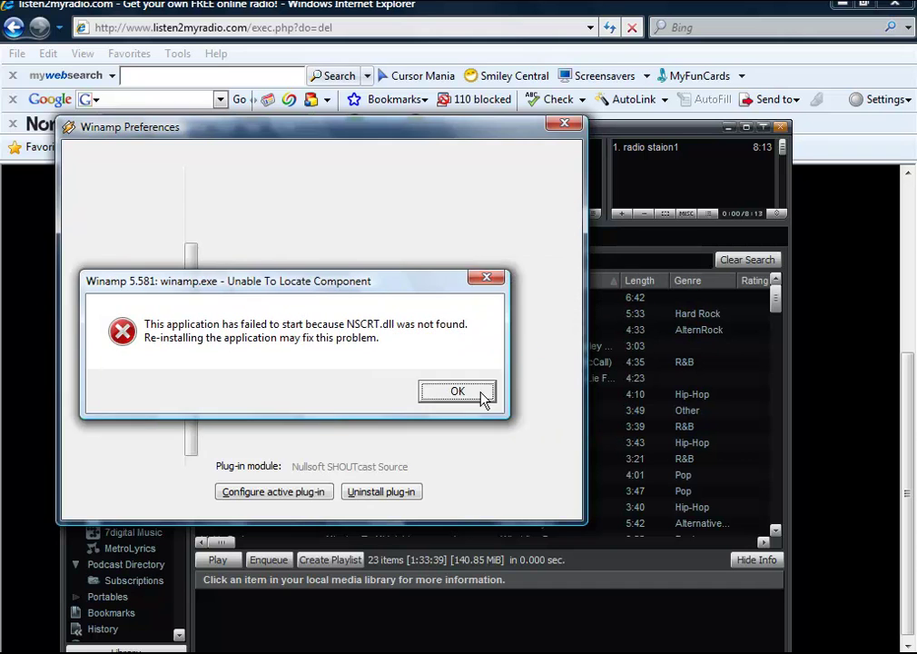
left_click(483, 395)
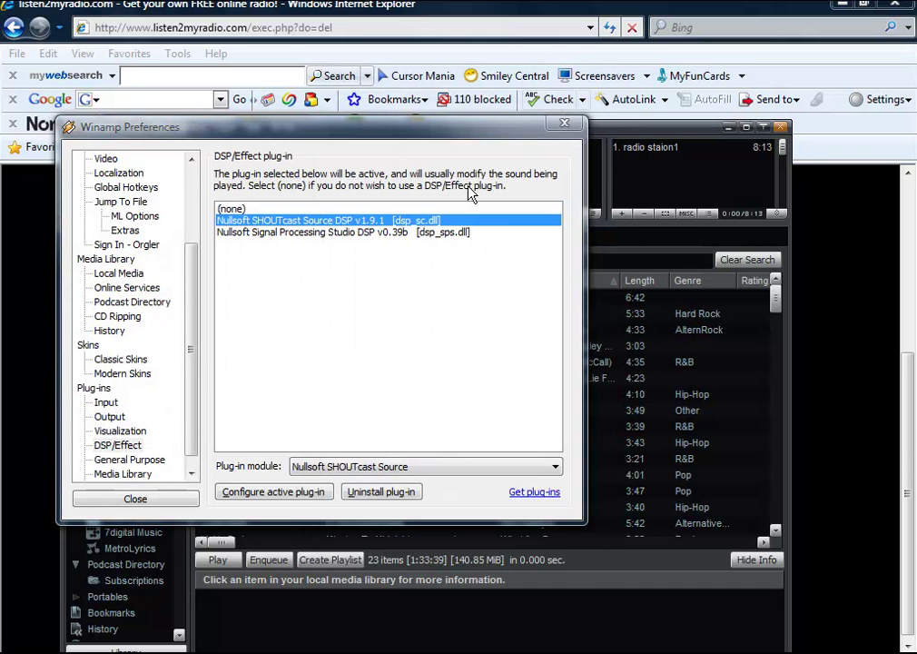
Step: In Preferences > Plug-ins > DSP/Effect, select Nullsoft SHOUTcast Source DSP to reload it
left_click_drag(361, 128, 497, 140)
left_click_drag(328, 303, 328, 189)
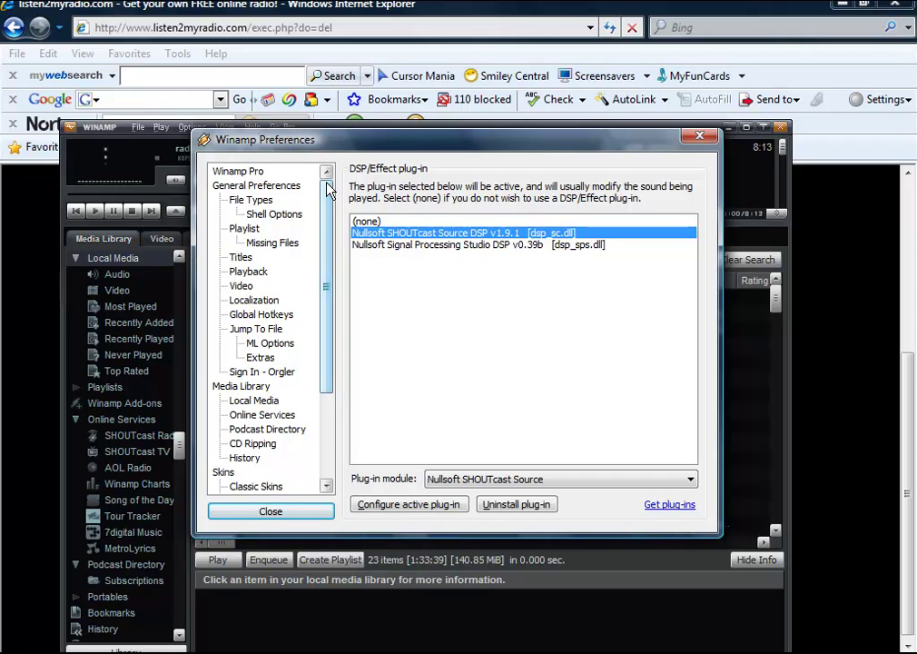
left_click_drag(329, 189, 287, 445)
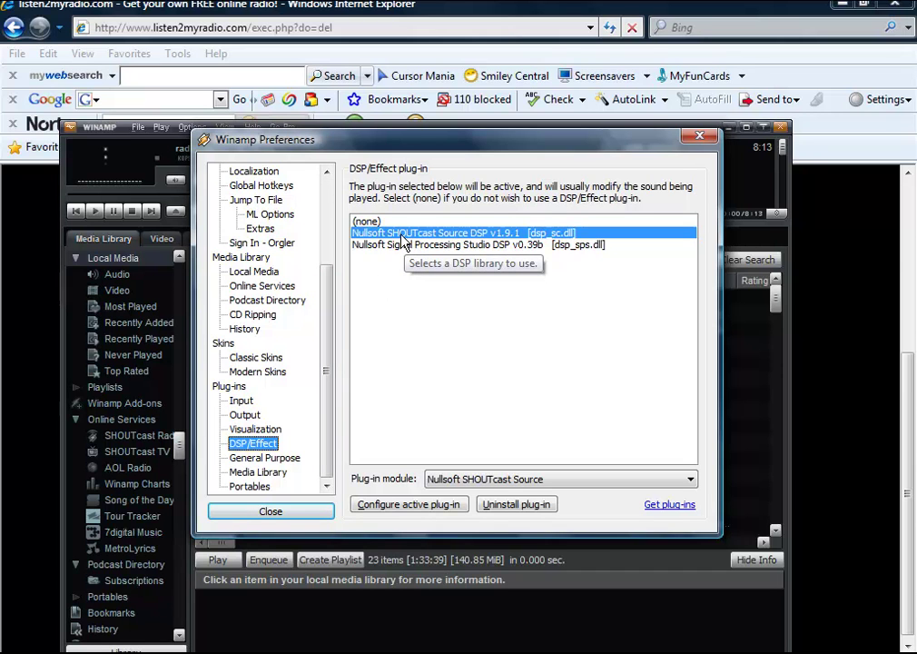
left_click(460, 238)
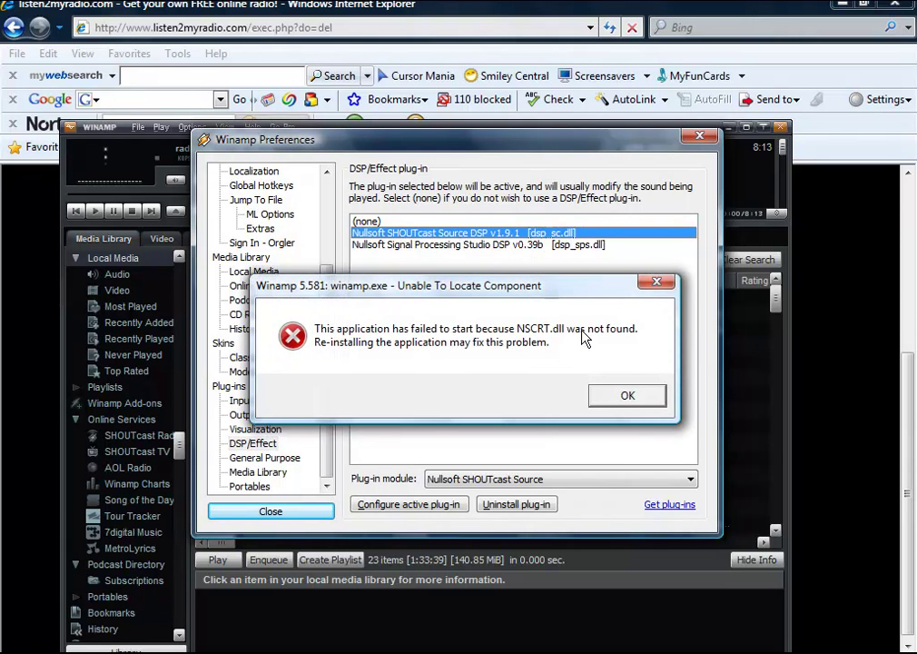
left_click_drag(545, 285, 407, 264)
Step: Clear the old server Address, Port and Password on the SHOUTcast Source Connection tab
left_click(485, 391)
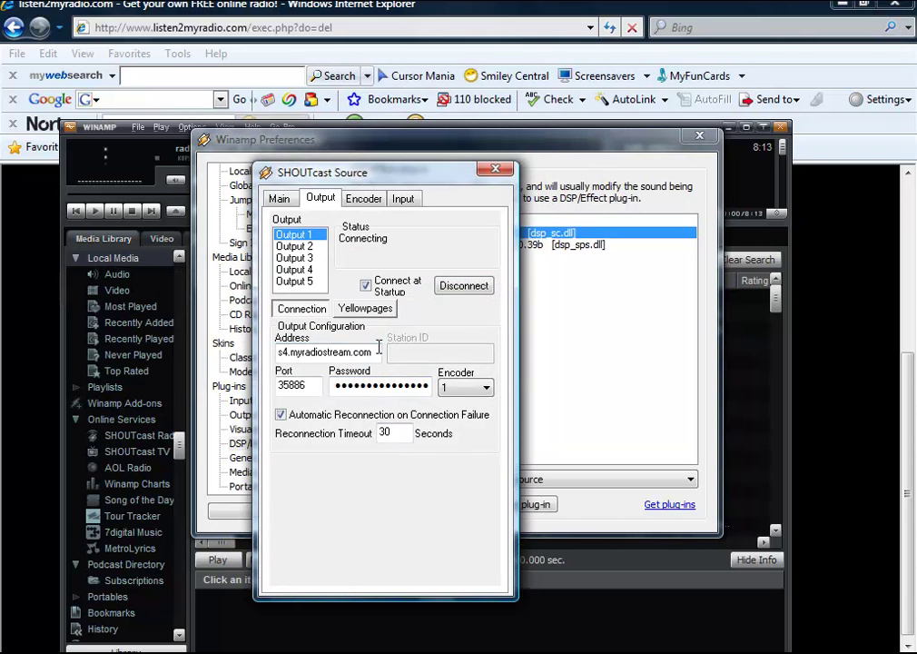
left_click_drag(376, 352, 269, 331)
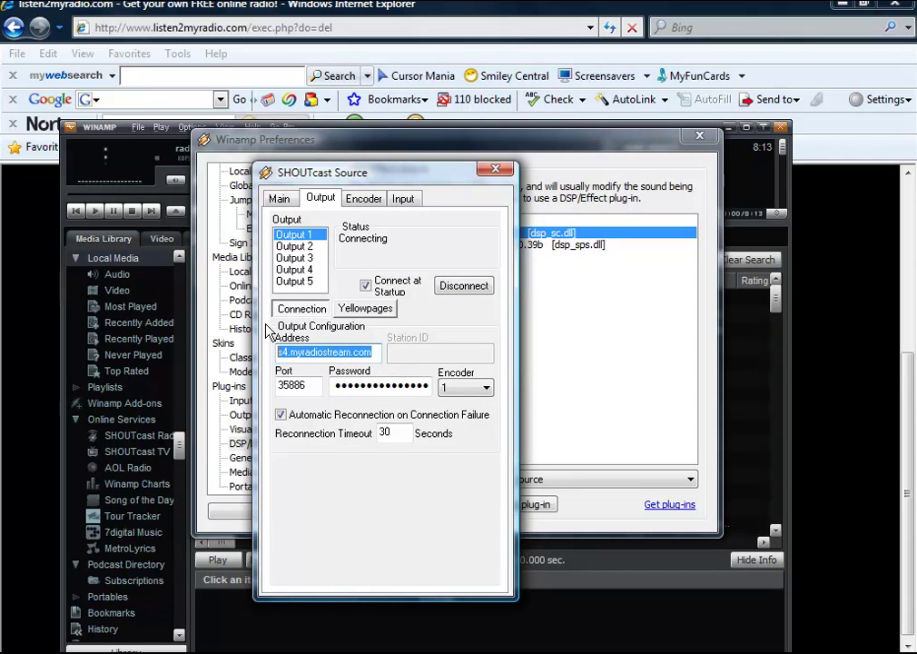
key("Delete")
left_click_drag(318, 385, 177, 397)
key("Delete")
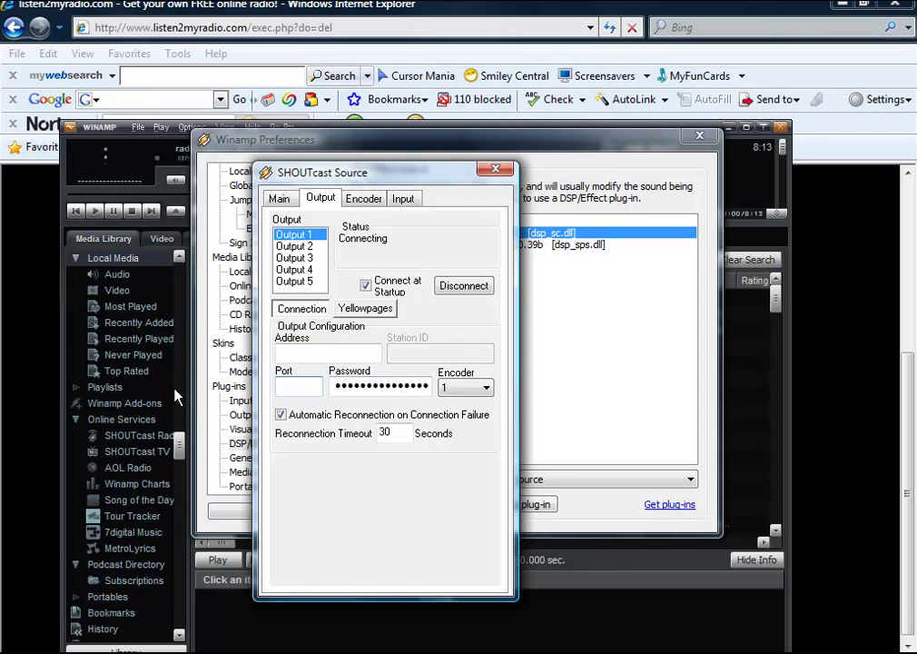
left_click_drag(433, 385, 2, 390)
type("a")
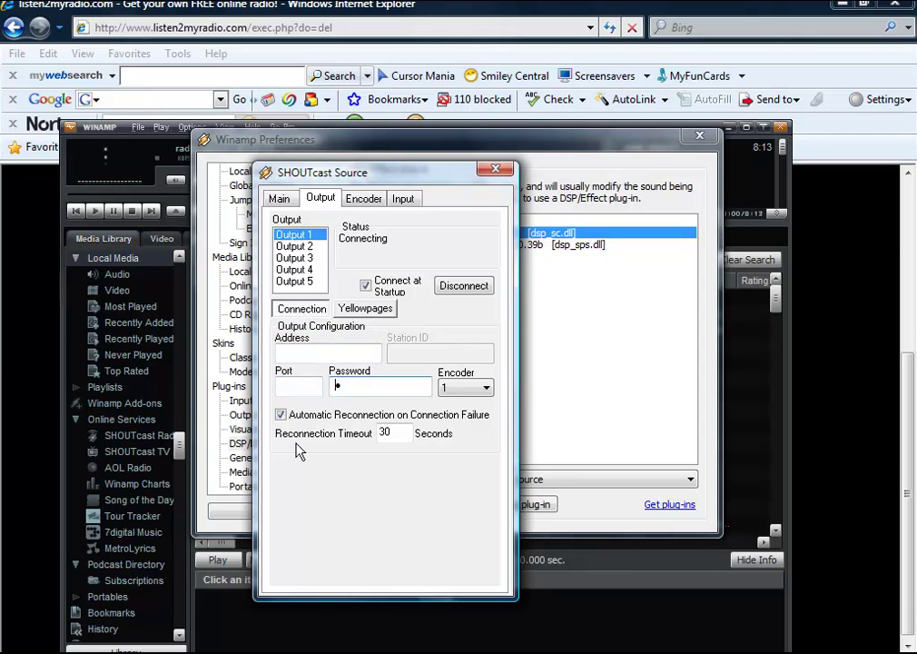
left_click_drag(363, 386, 301, 385)
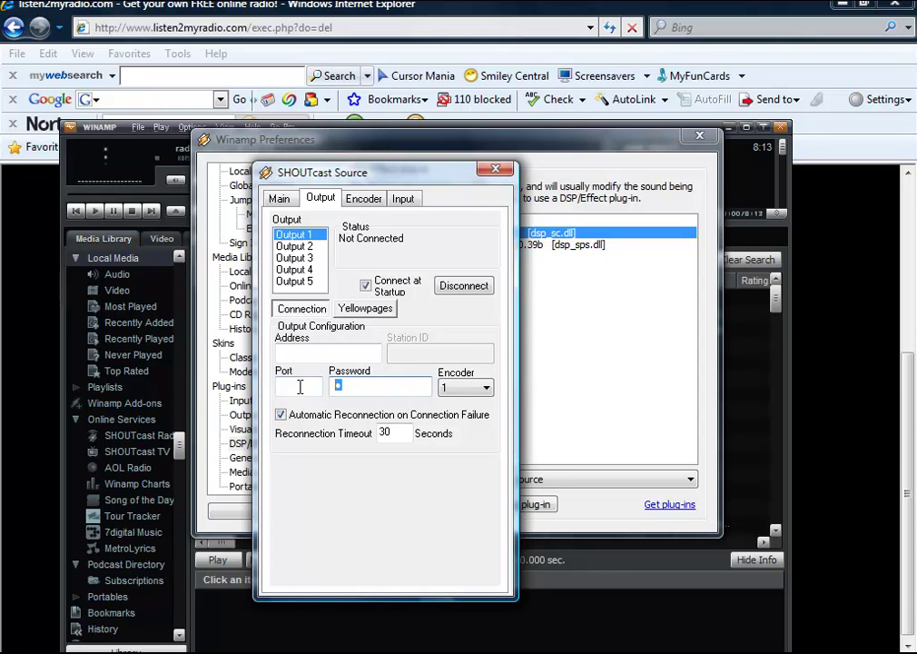
key("Delete")
Step: On the Yellowpages tab, clear the Description, URL and Genre fields, then return to Connection
left_click(366, 308)
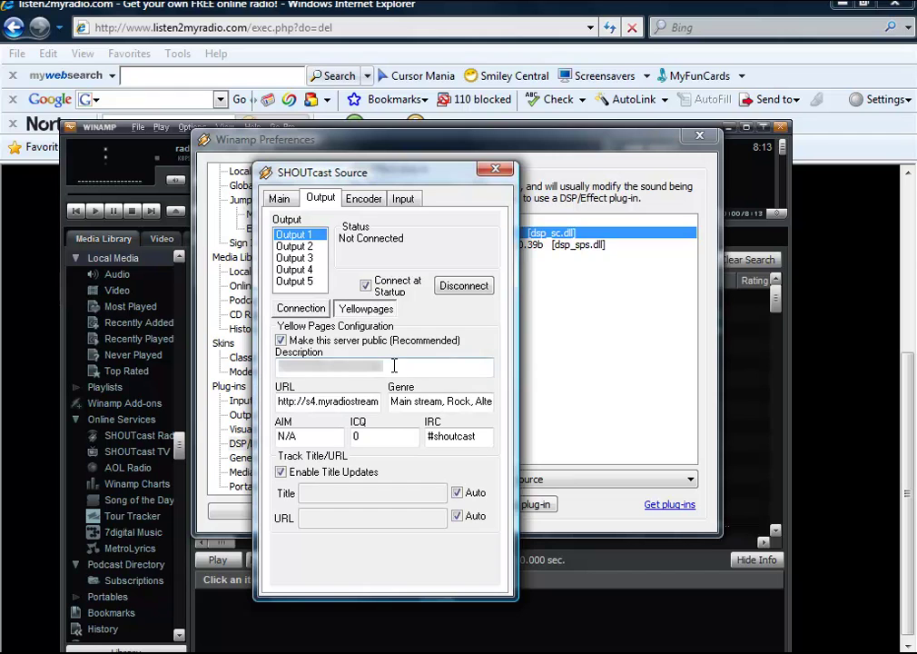
left_click_drag(394, 364, 277, 367)
key("Delete")
left_click_drag(364, 400, 92, 401)
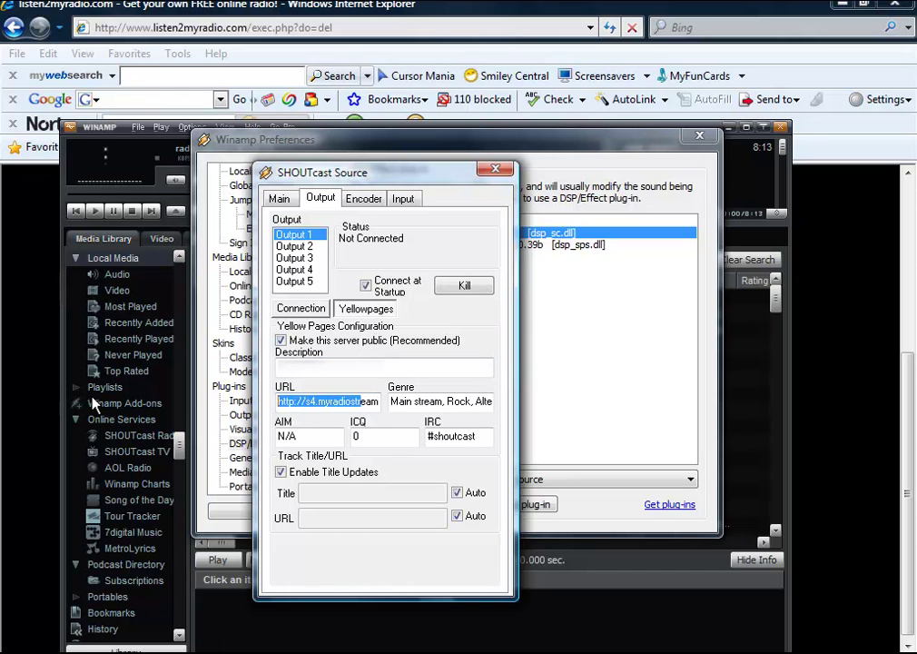
key("Delete")
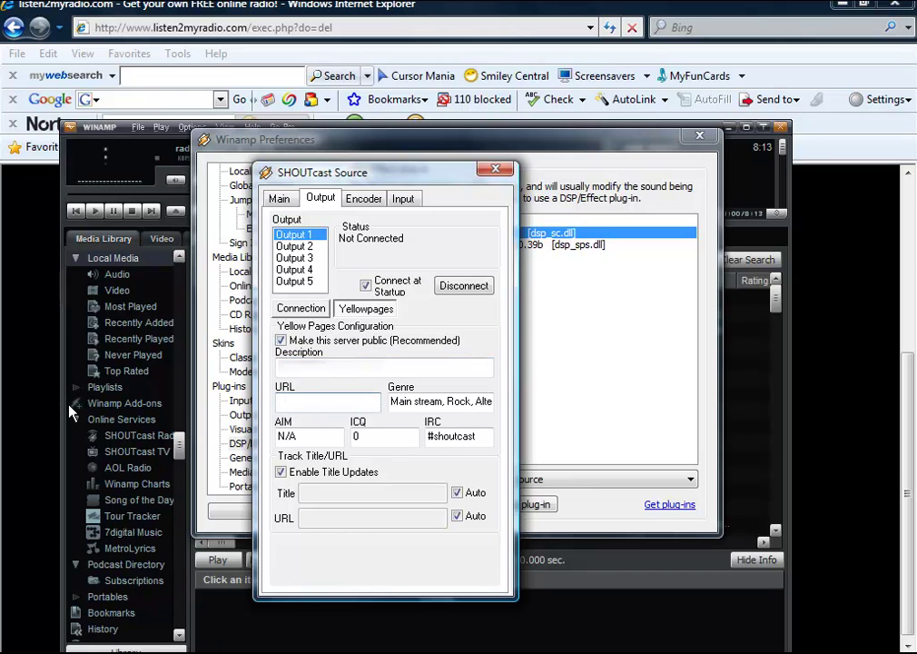
left_click_drag(420, 400, 313, 389)
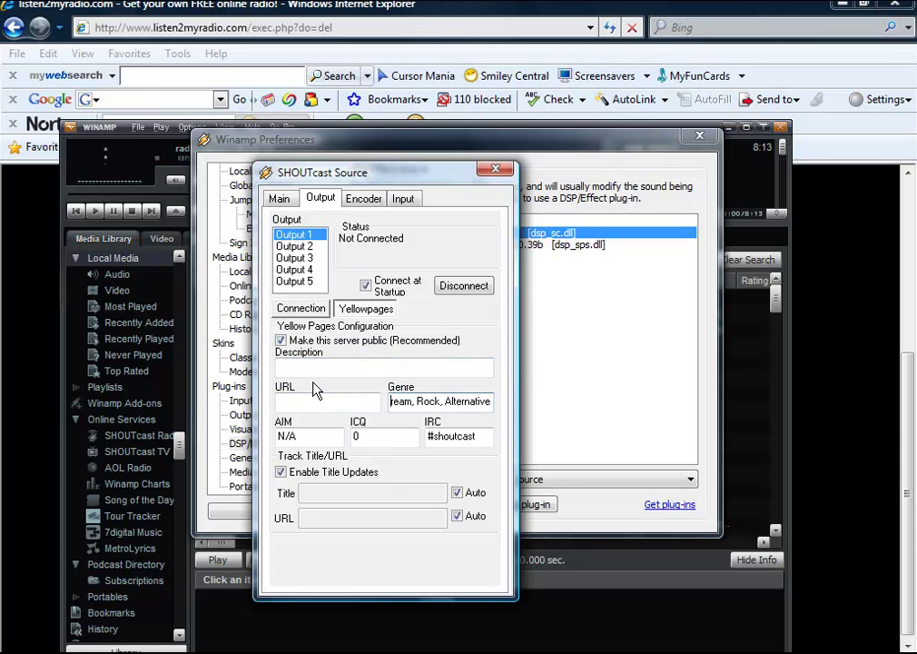
left_click_drag(473, 401, 255, 367)
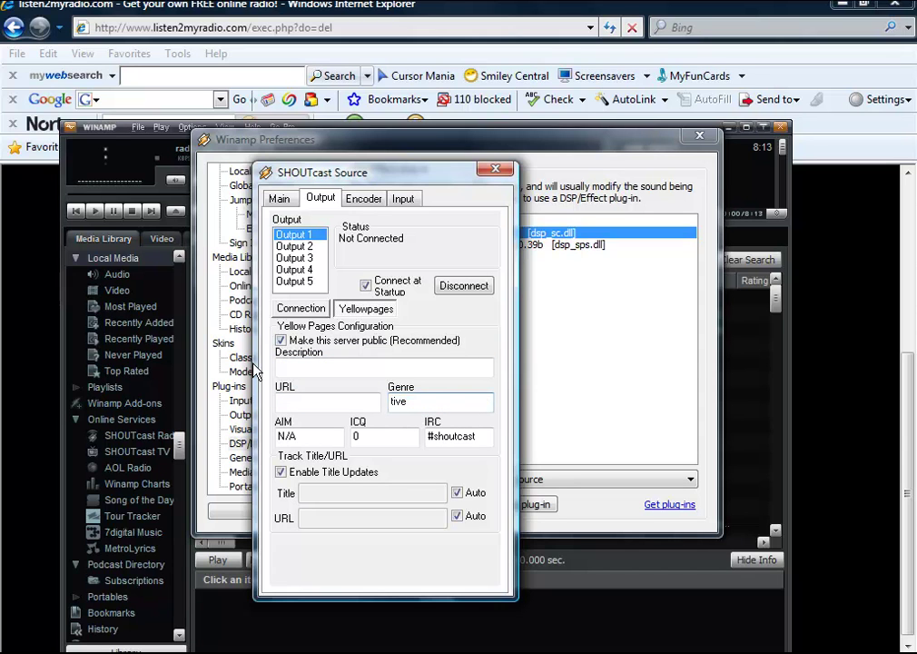
left_click_drag(461, 404, 282, 408)
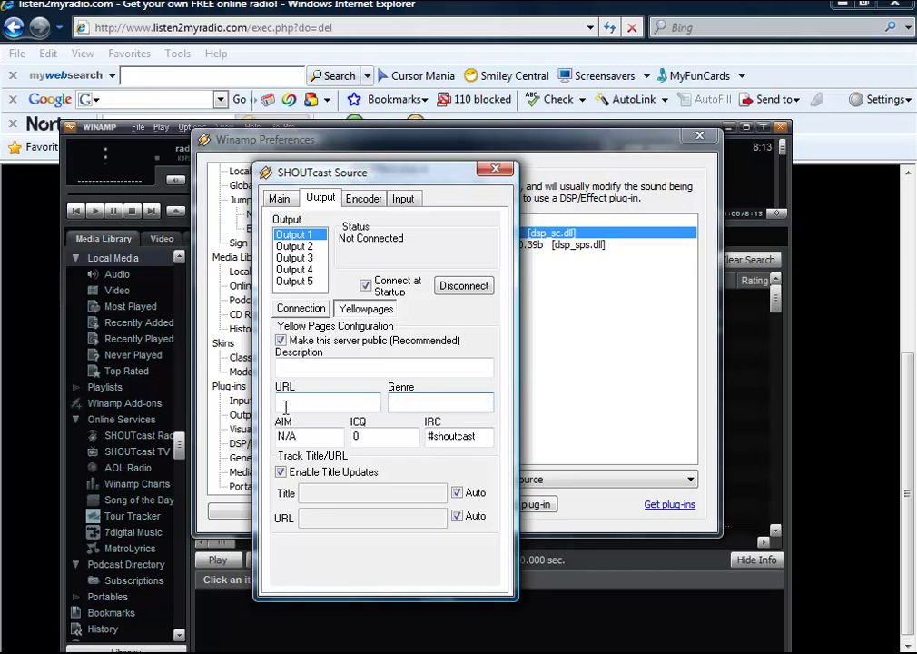
left_click(291, 310)
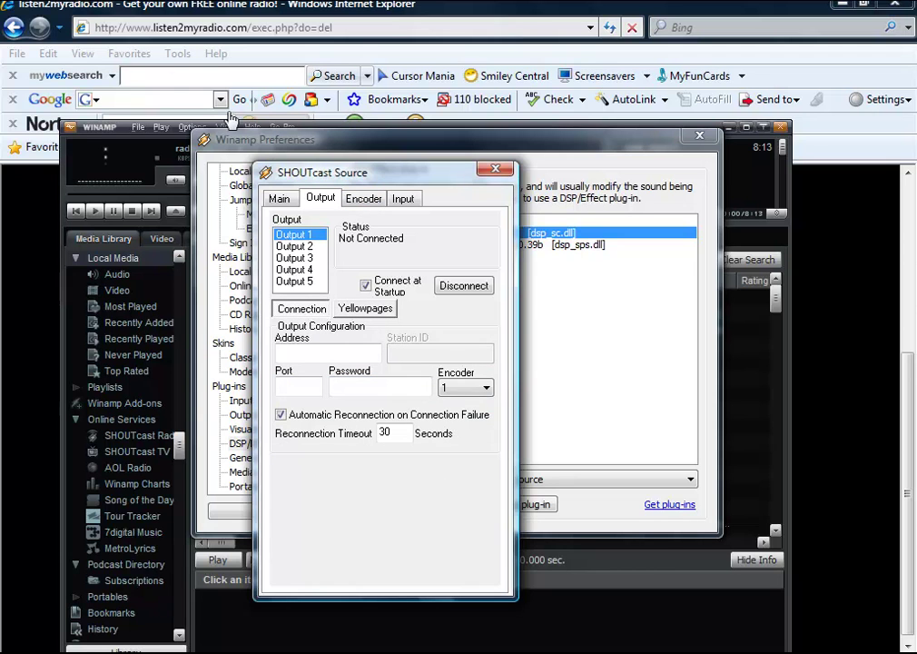
Step: Copy 68.168.100.60:33477 from Listen2MyRadio's Radio Details into Winamp's SHOUTcast Address field
left_click(172, 9)
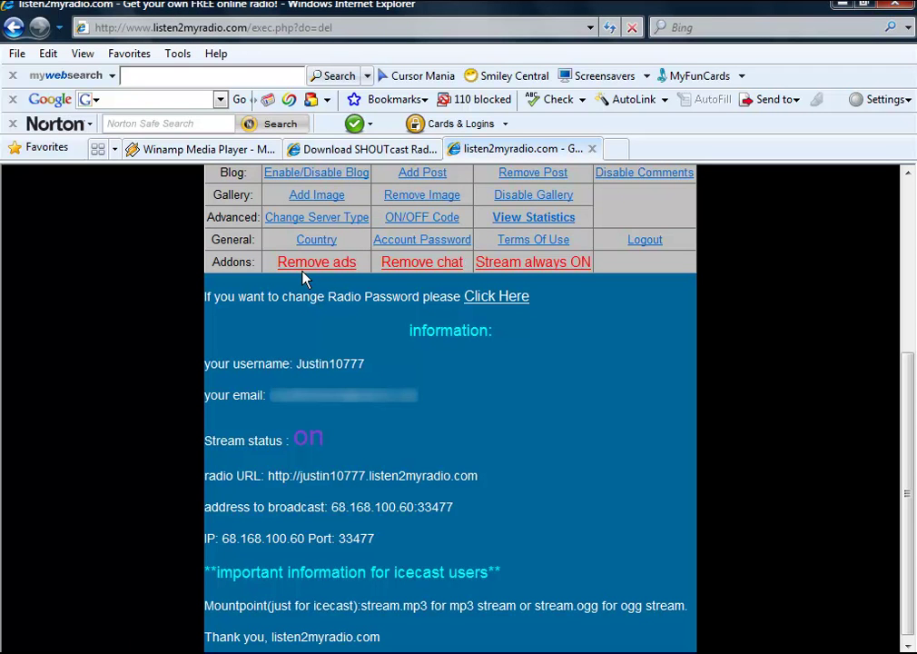
scroll(304, 279, "down", 1)
key("alt+Tab")
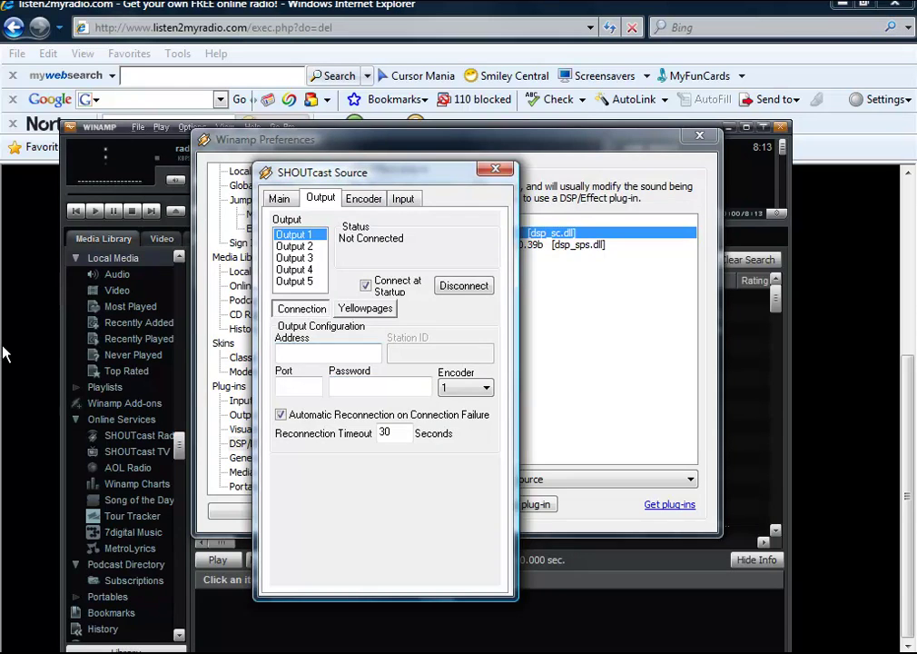
key("alt+Tab")
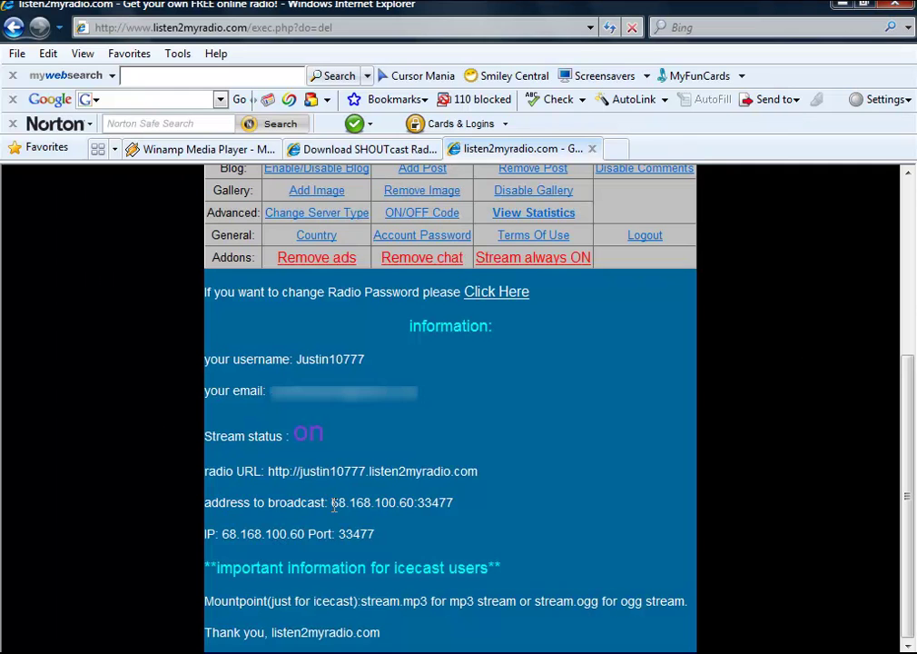
left_click_drag(333, 502, 429, 511)
right_click(425, 503)
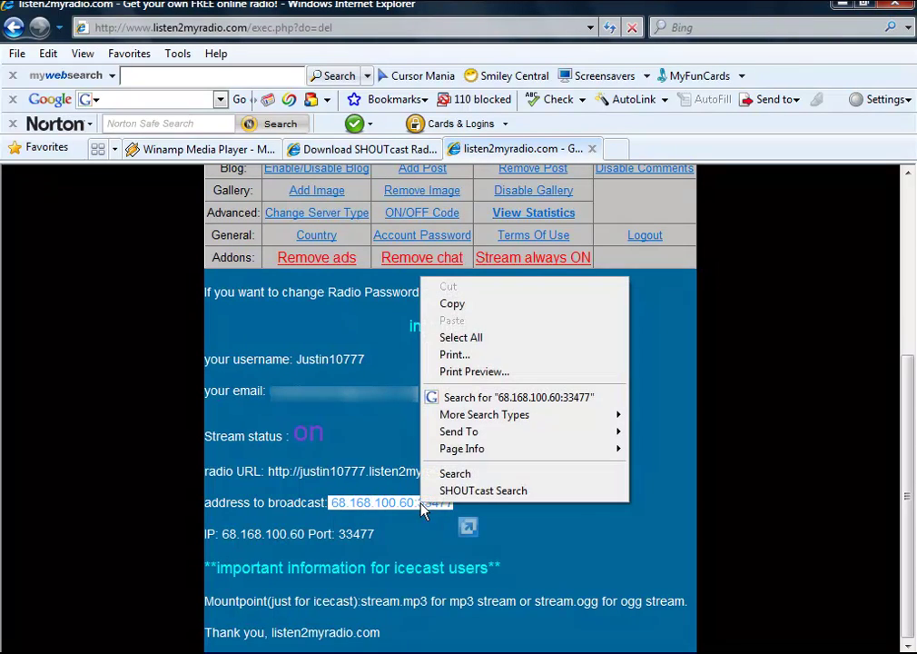
left_click(484, 305)
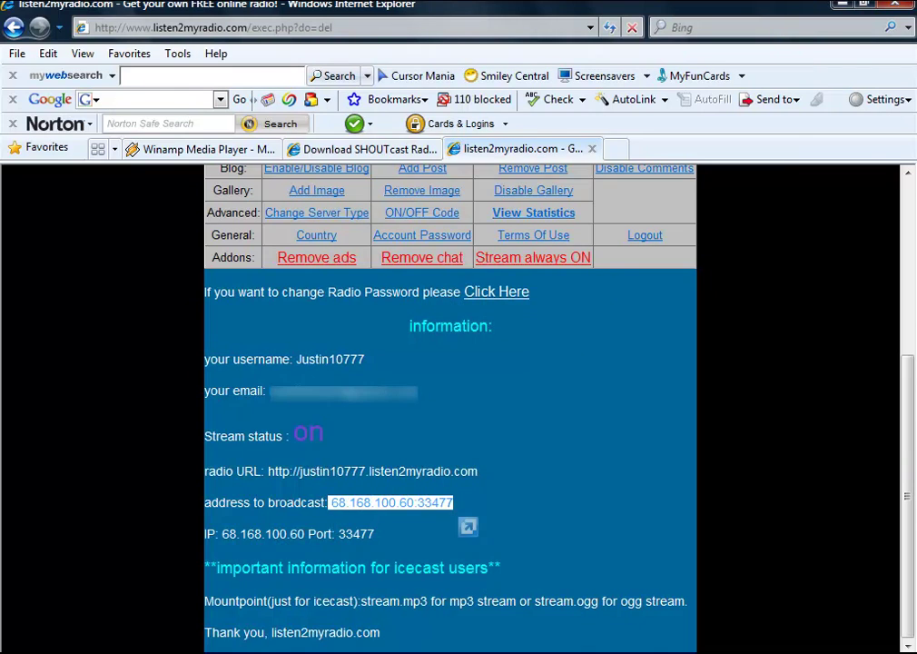
key("alt+Tab")
right_click(302, 352)
left_click(347, 432)
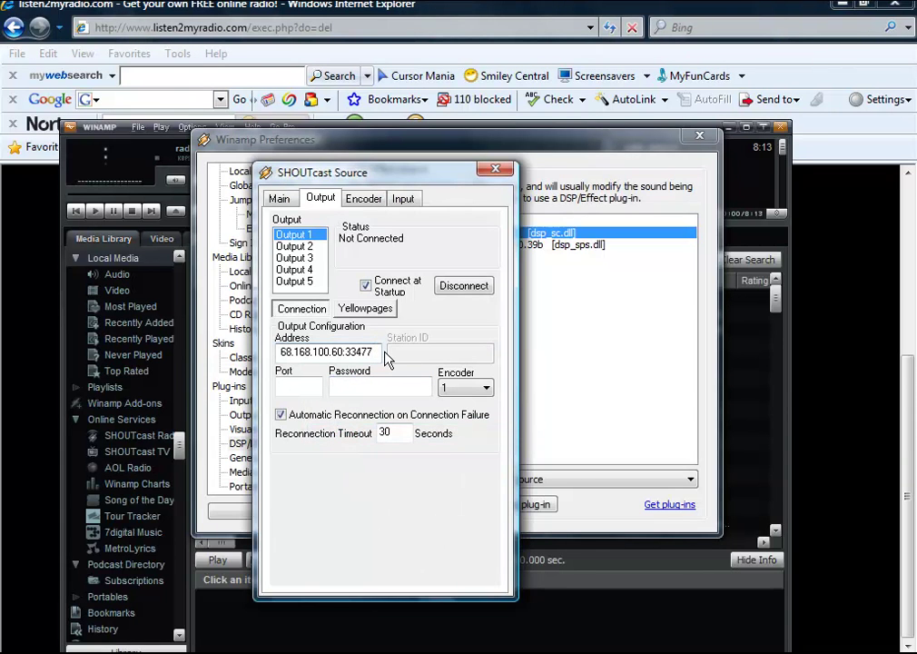
Step: Trim the SHOUTcast output Address to just 68.168.100.60
key("alt+Tab")
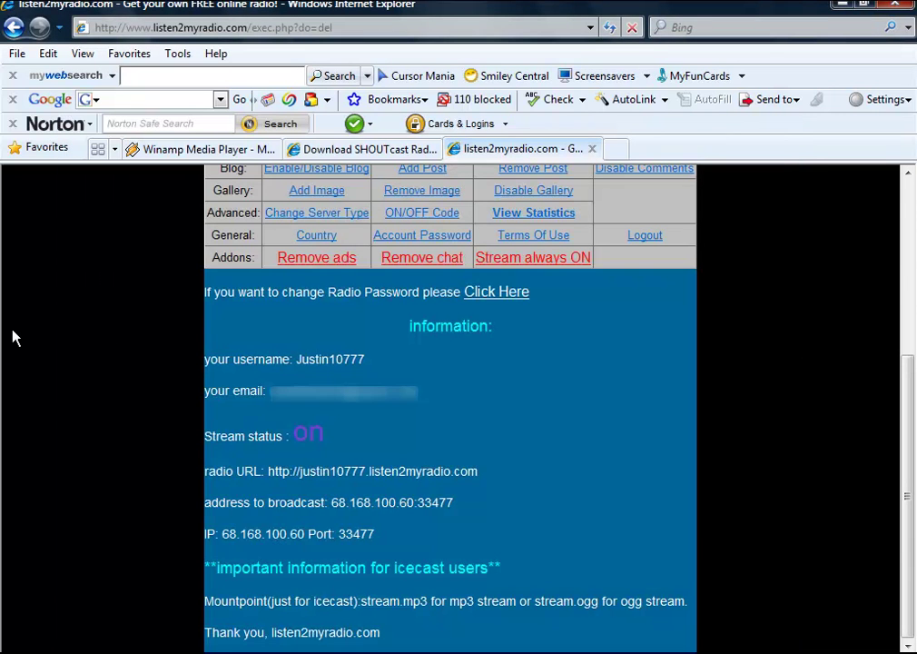
key("alt+Tab")
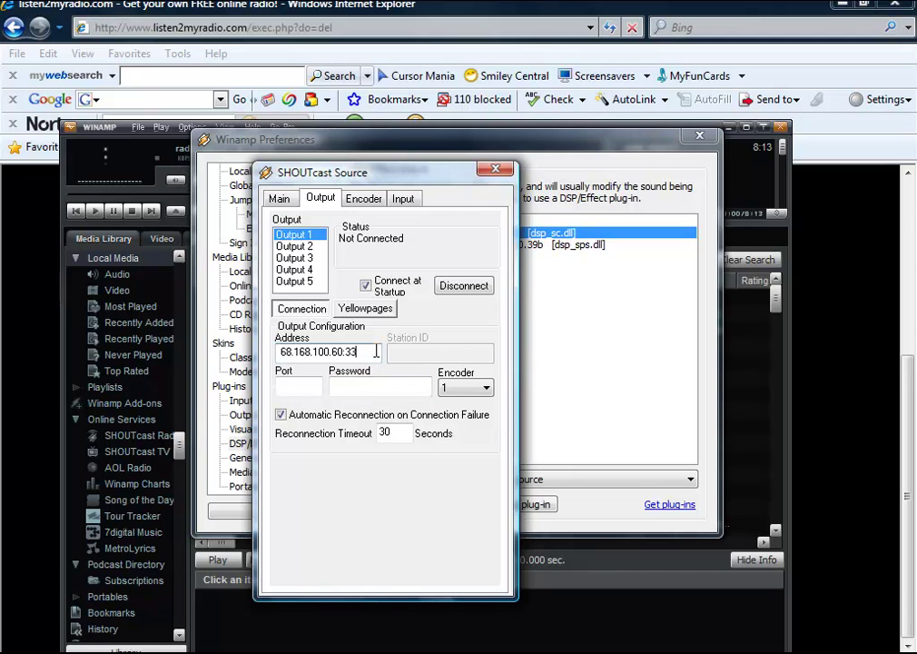
type(":")
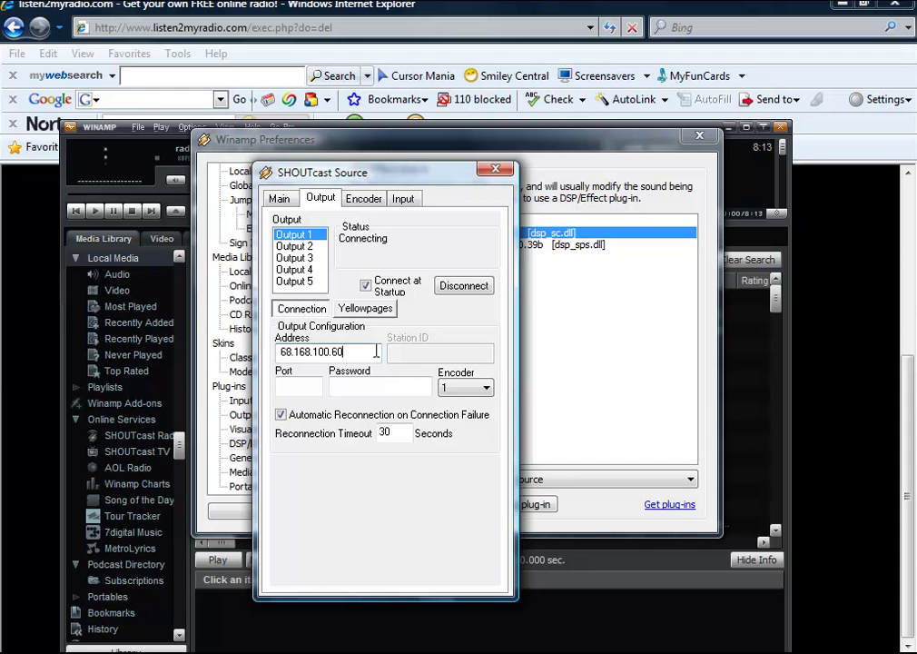
Step: Copy the port number 33477 from the radio account page
left_click(25, 350)
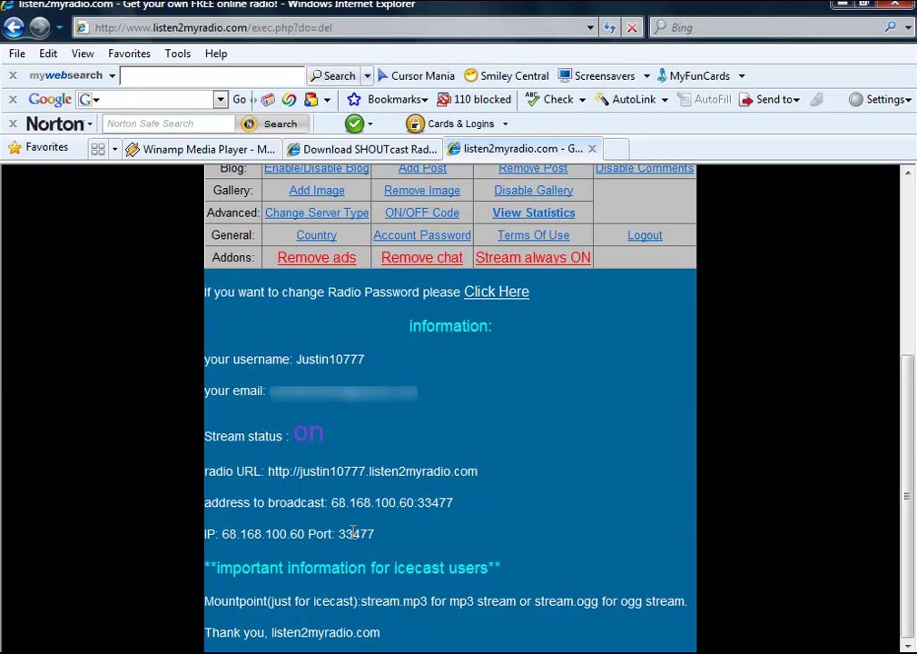
left_click_drag(341, 534, 389, 501)
right_click(361, 541)
left_click(401, 333)
key("alt+Tab")
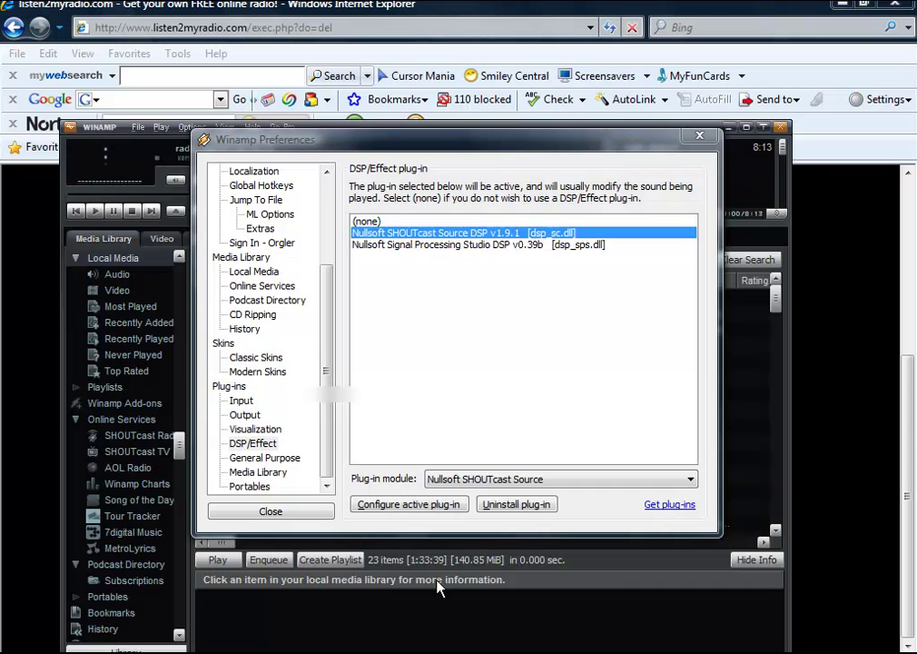
Step: Paste port 33477 into the SHOUTcast Port field and enter the station password
left_click_drag(389, 139, 388, 208)
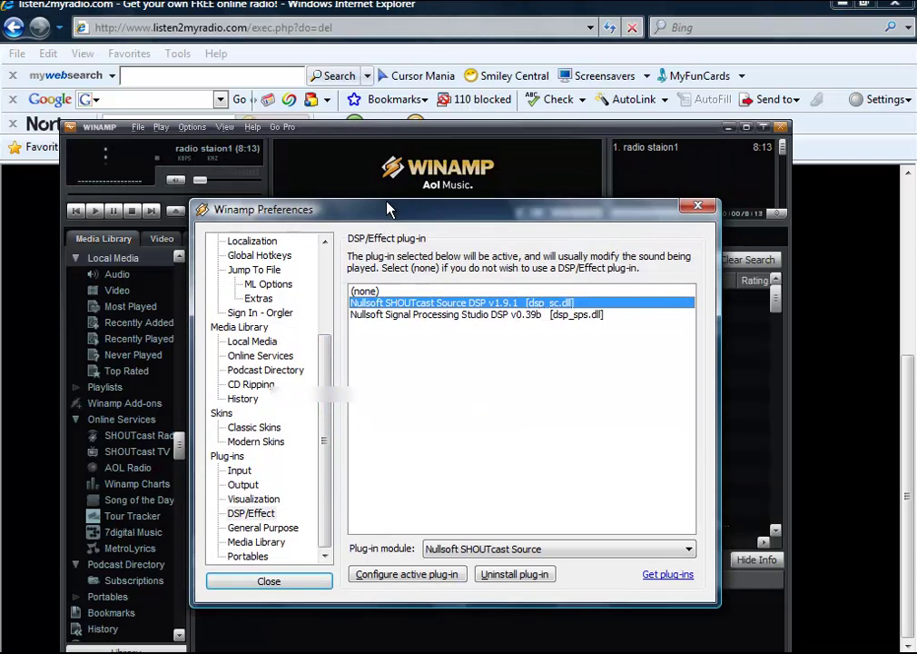
left_click_drag(389, 139, 388, 265)
left_click(377, 182)
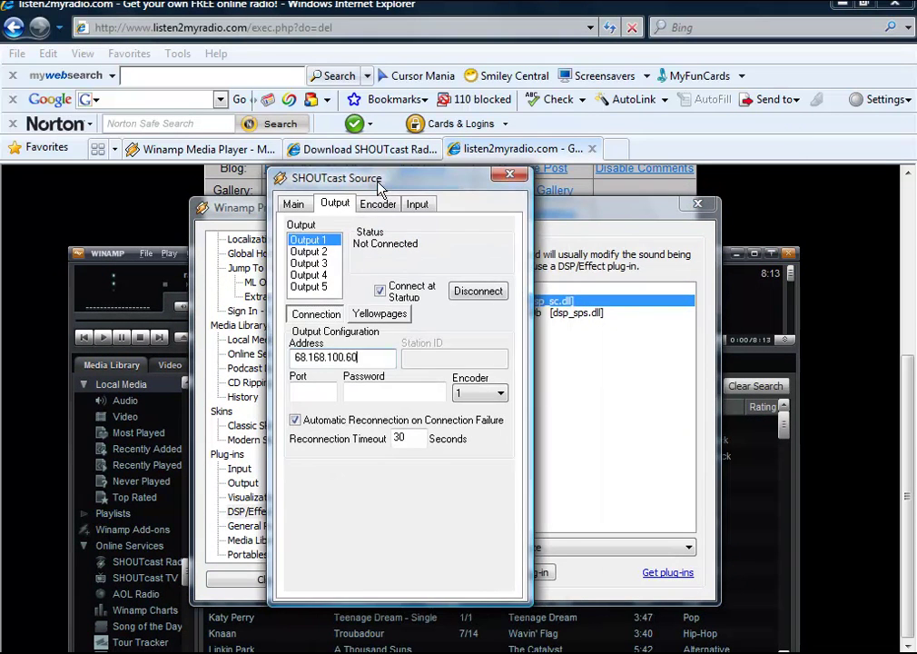
right_click(331, 392)
left_click(364, 462)
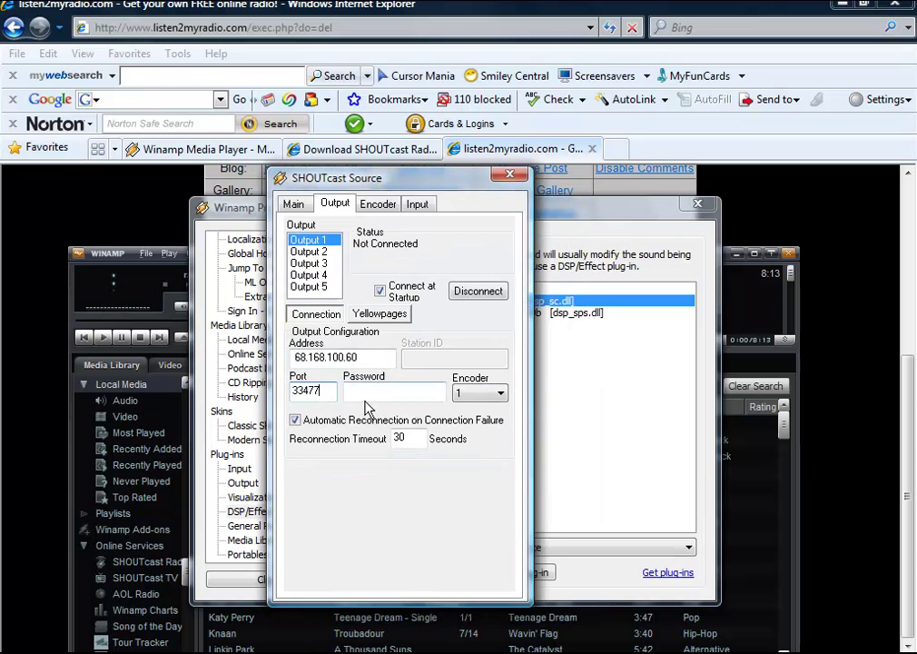
left_click(367, 388)
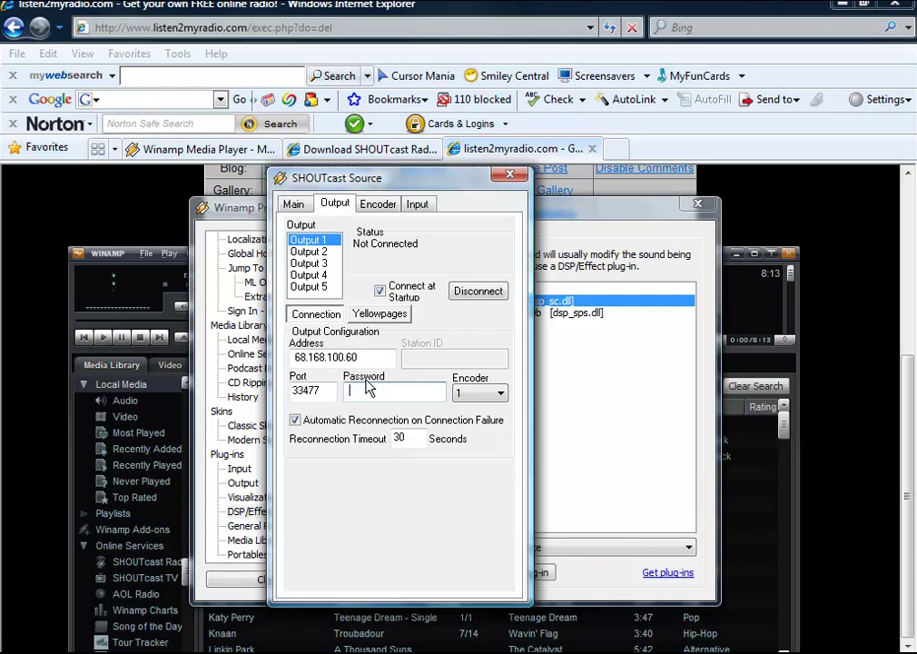
Step: Enter the Yellowpages description 'Techm8 radio' and genre 'Rock and alternative'
left_click(381, 316)
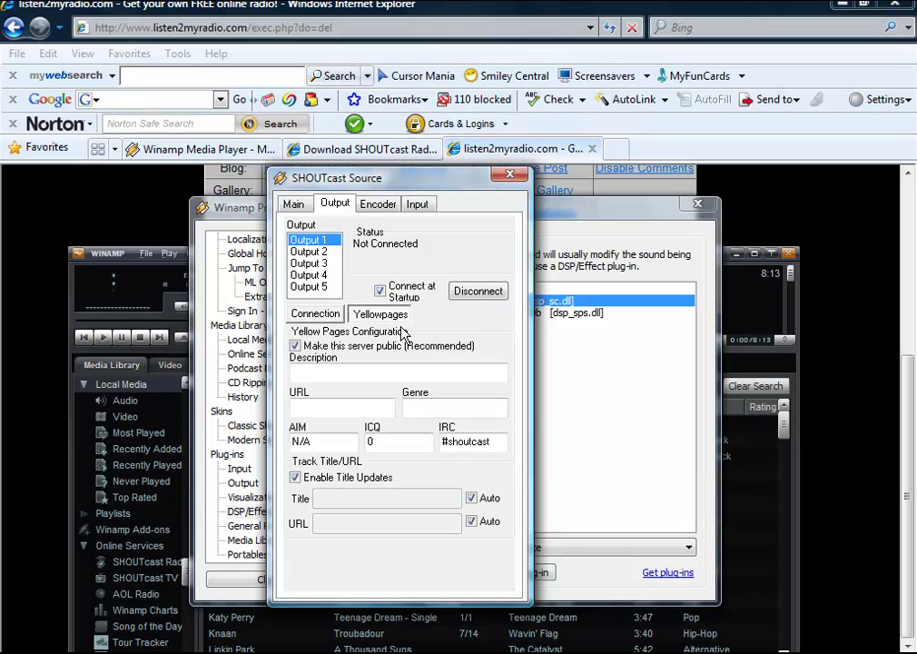
left_click(335, 369)
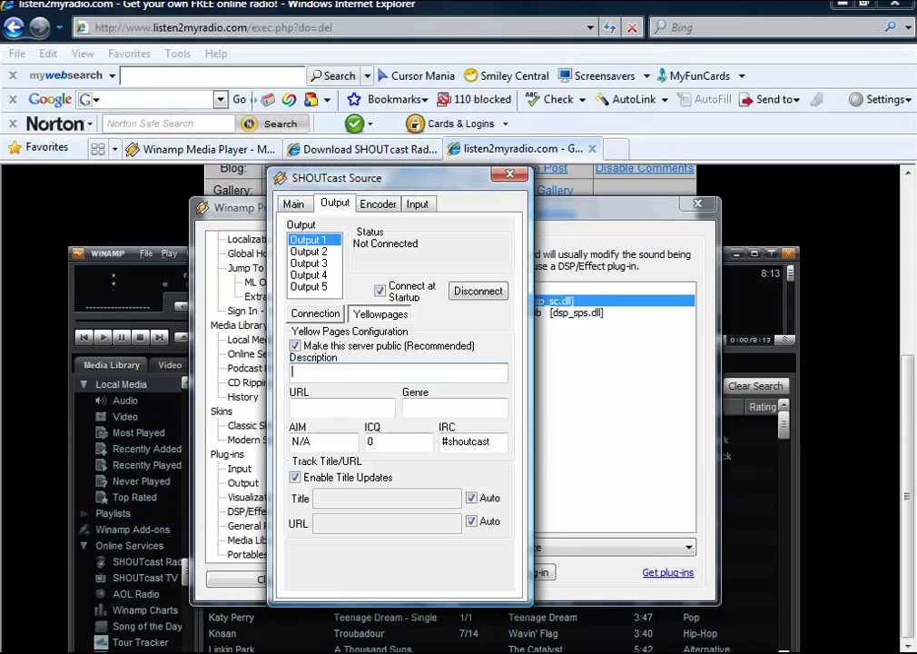
type("Techm8 radio")
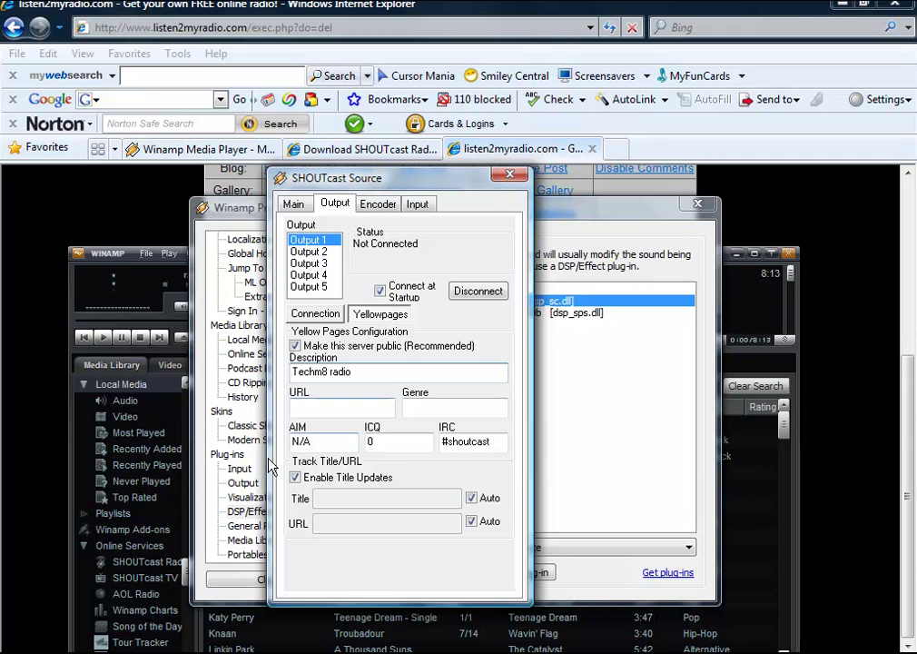
left_click(416, 405)
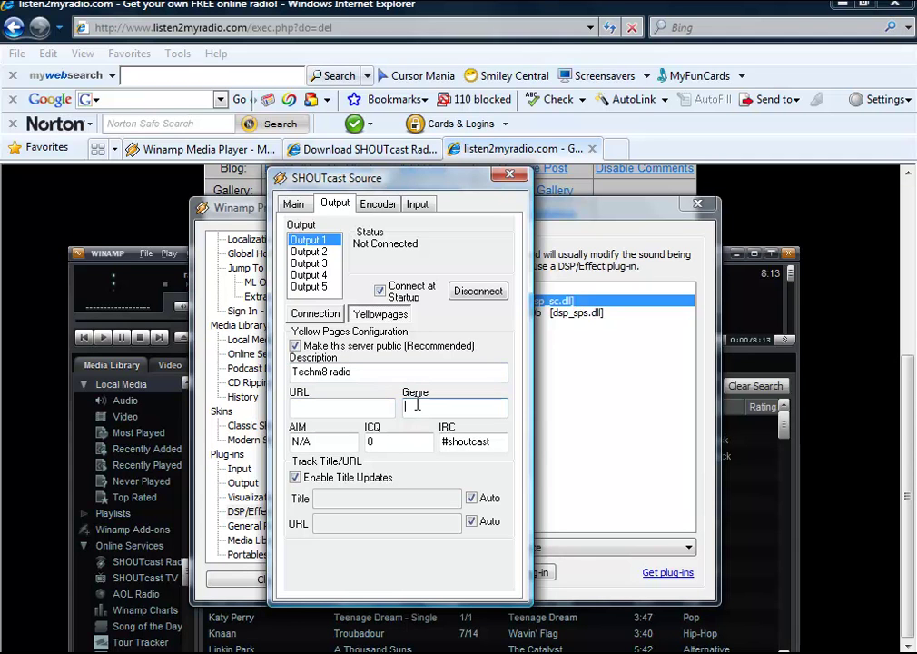
type("Rock and alternative")
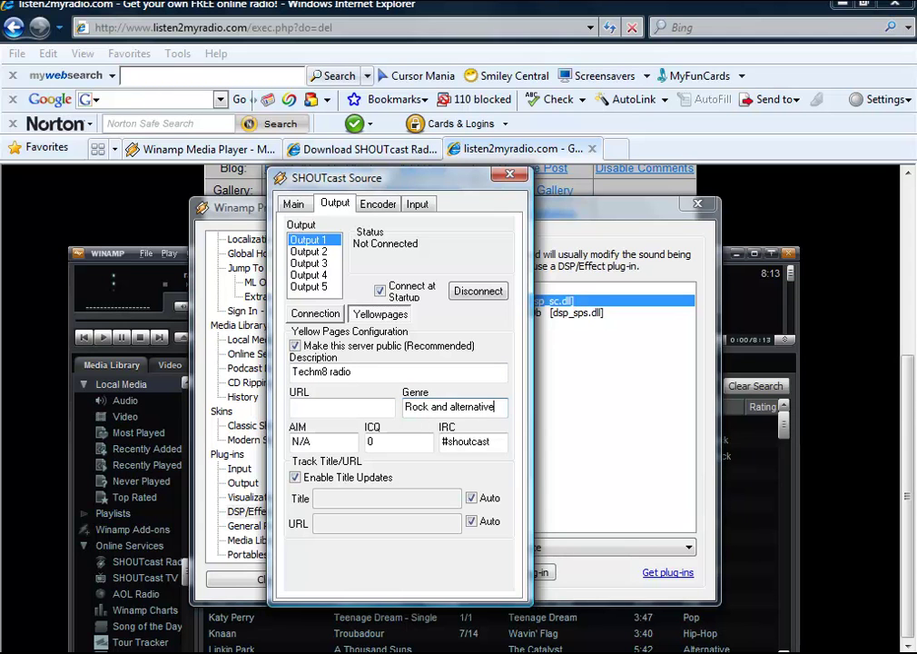
Step: Copy the station's radio URL from Listen2MyRadio into the listing URL field
left_click(22, 313)
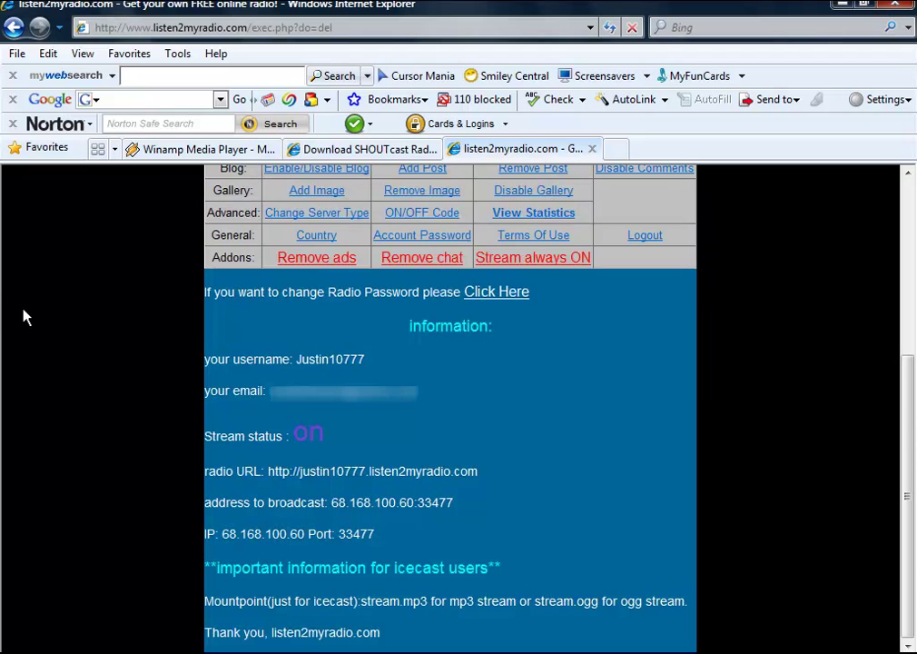
left_click_drag(268, 471, 476, 472)
right_click(445, 471)
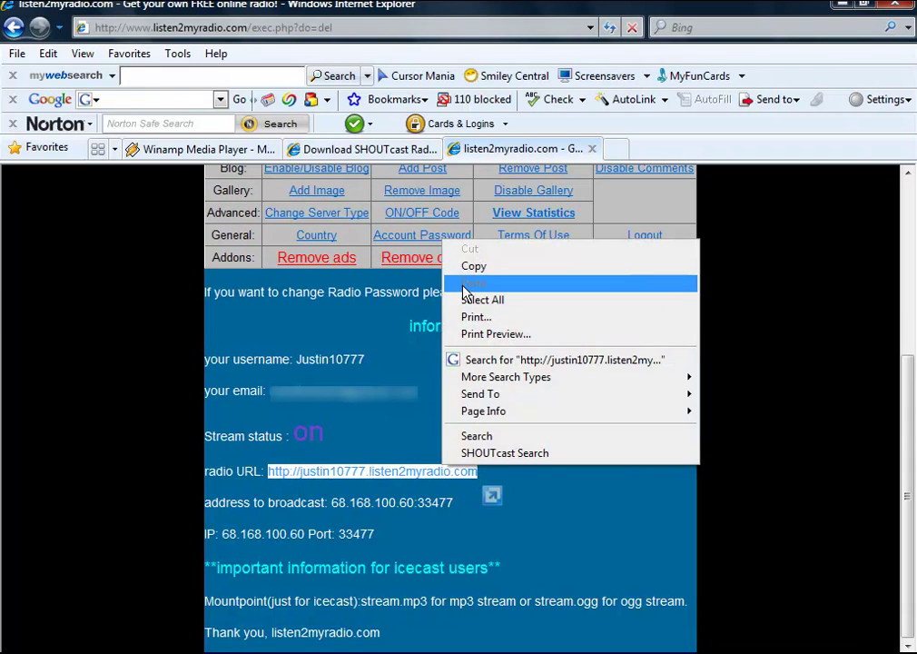
left_click(474, 266)
key("alt+Tab")
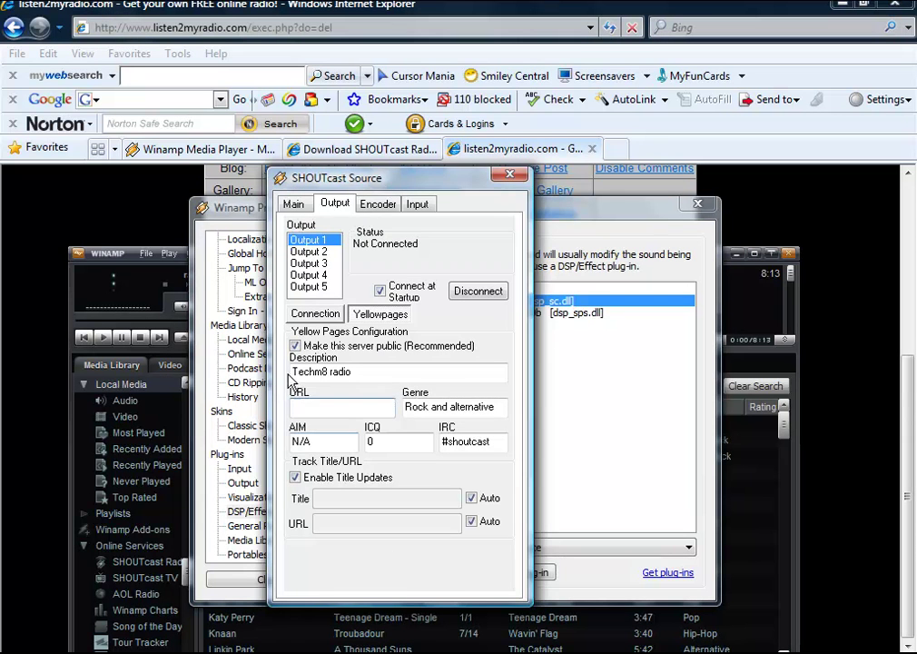
right_click(316, 410)
left_click(358, 238)
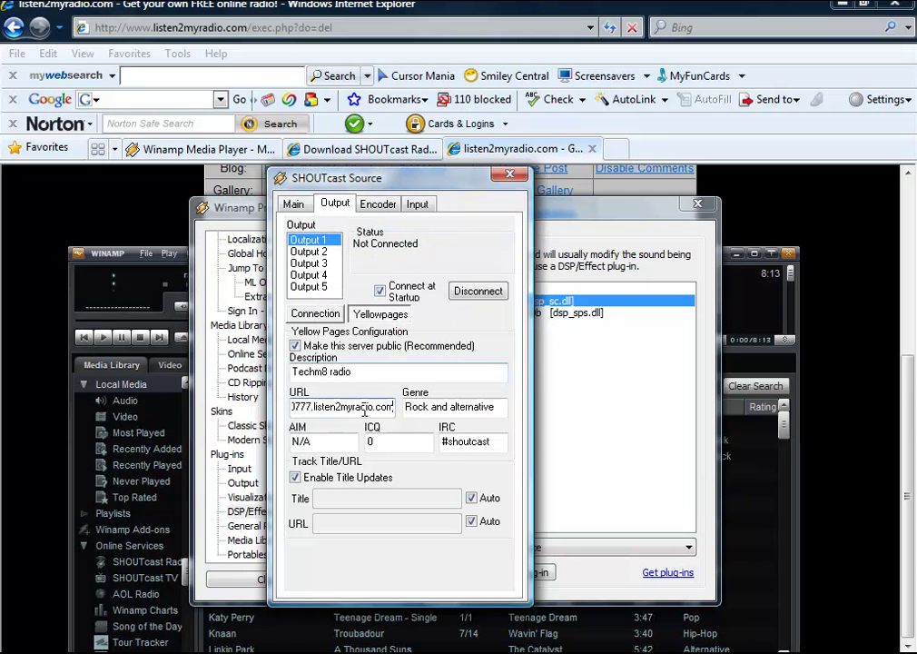
left_click(316, 314)
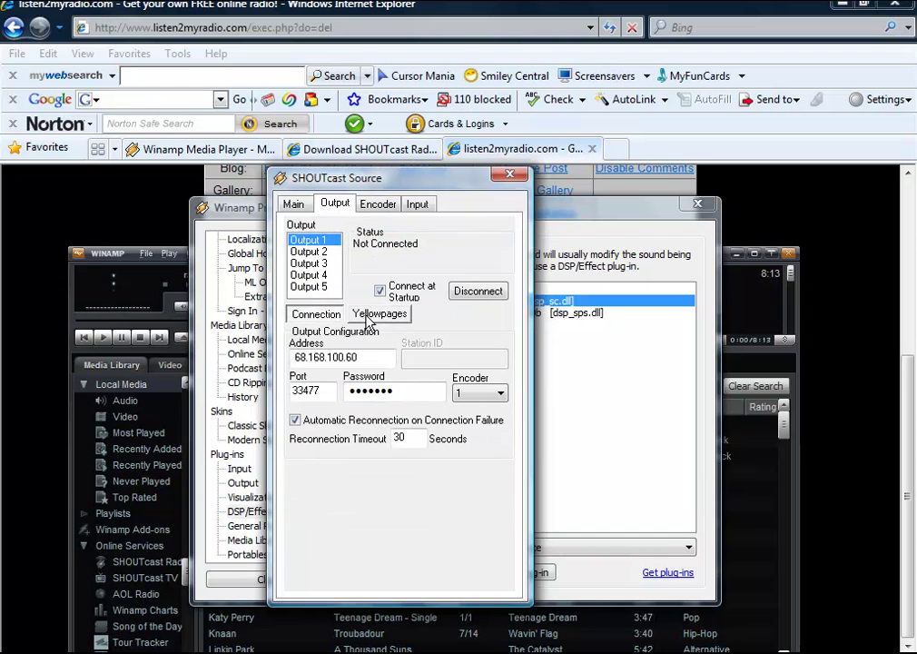
left_click(370, 315)
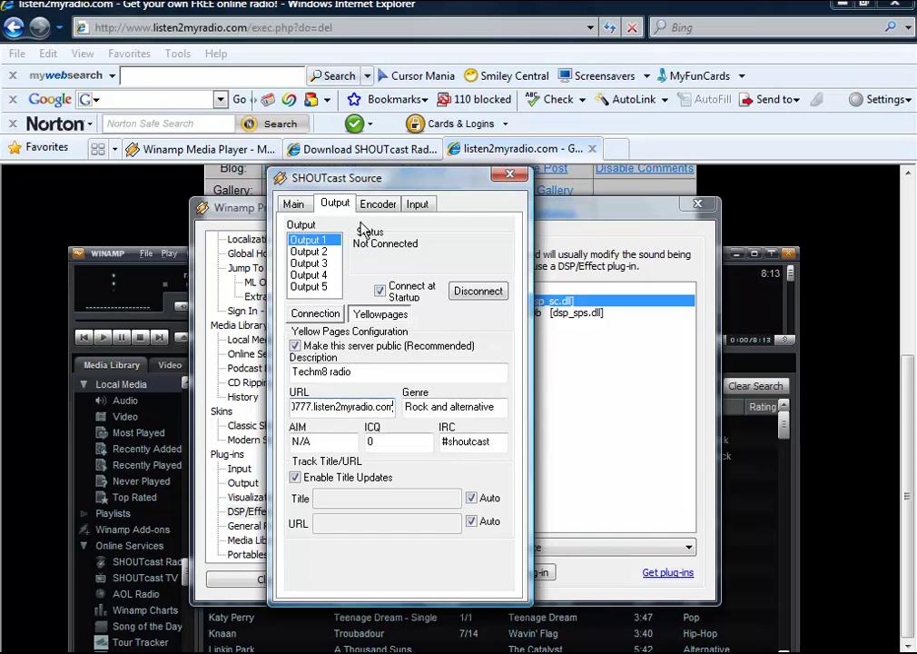
Step: Set the SHOUTcast encoder to MP3 at 24kbps, 22.050kHz, Mono after briefly trying 128kbps
left_click(375, 206)
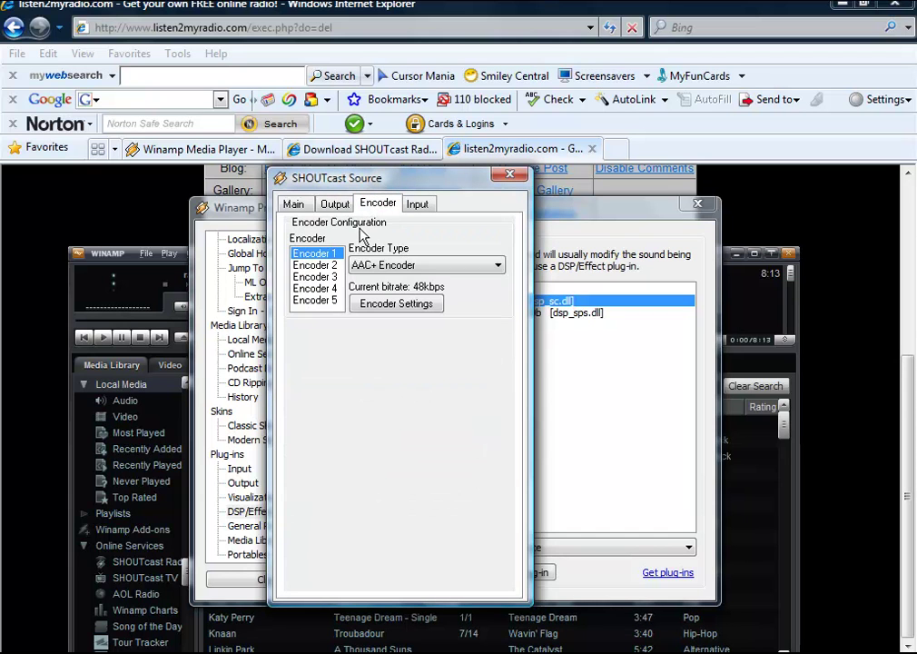
left_click(390, 267)
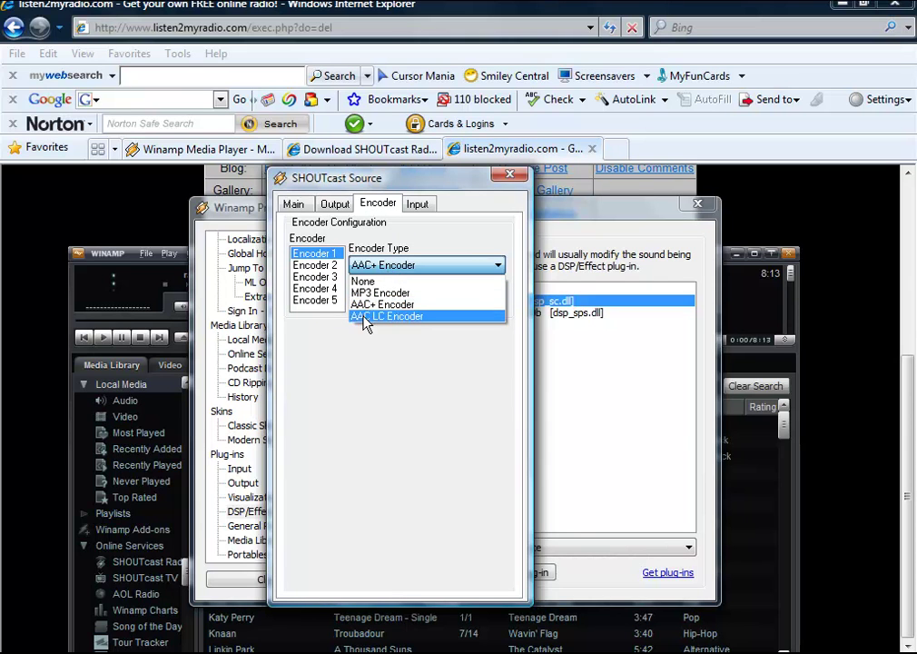
left_click(365, 296)
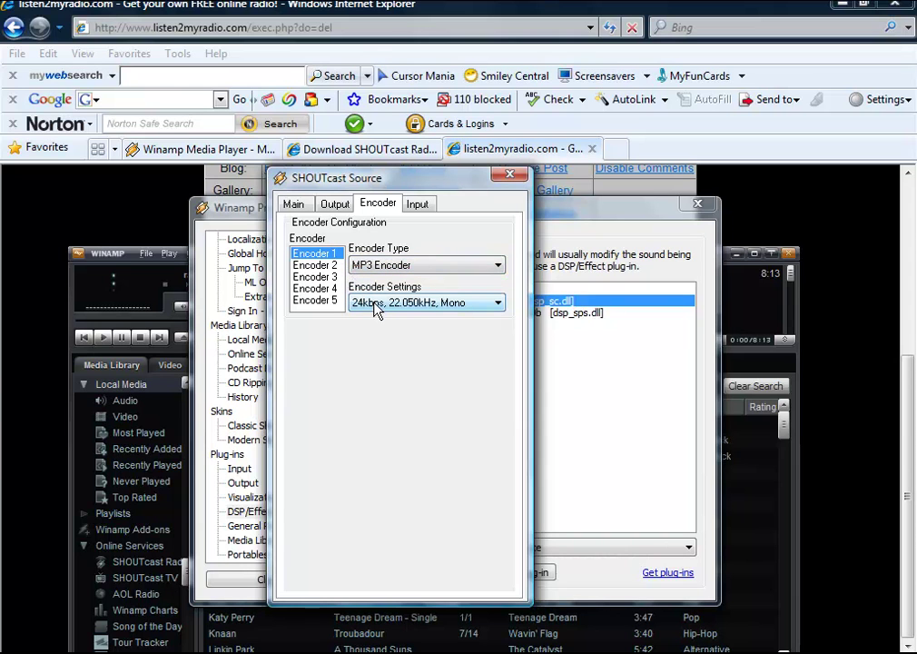
left_click(432, 303)
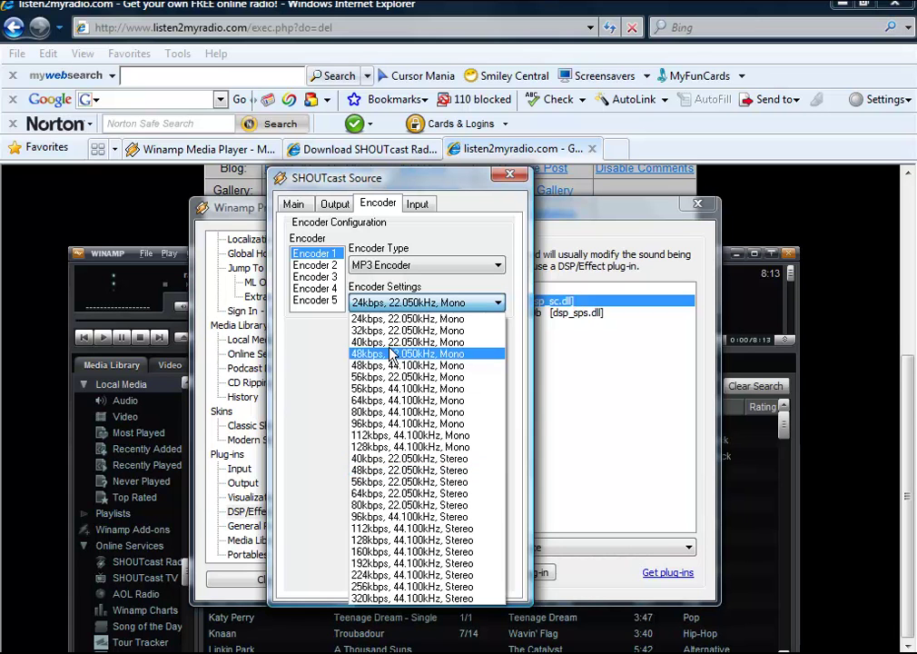
left_click(389, 447)
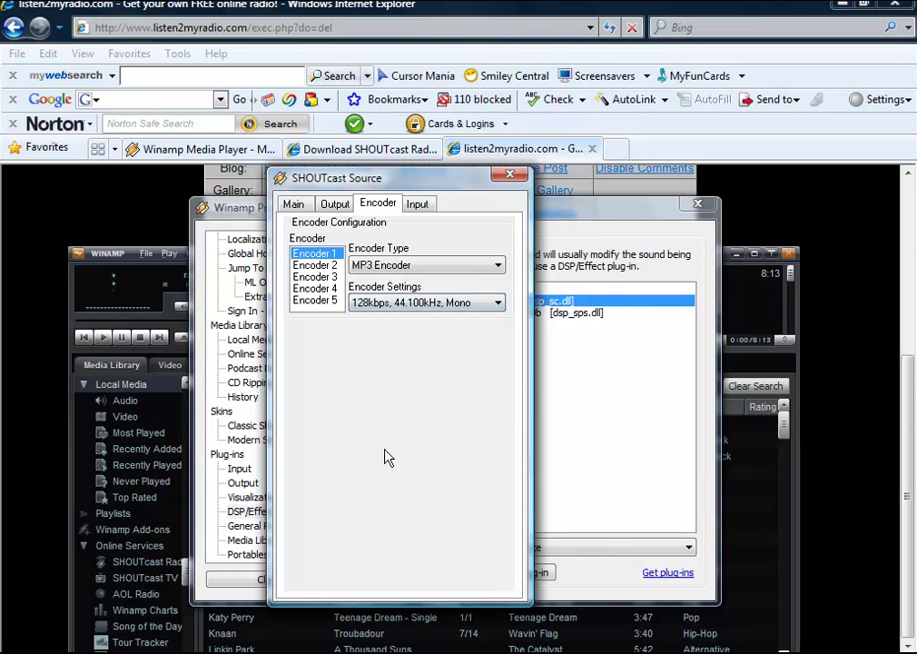
left_click(402, 303)
scroll(400, 363, "up", 1)
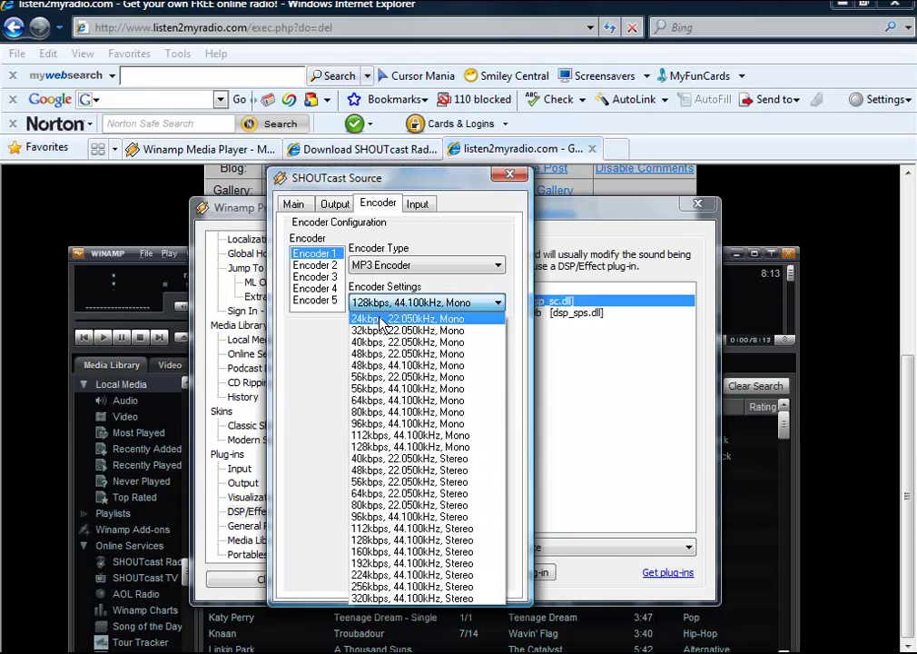
left_click(381, 317)
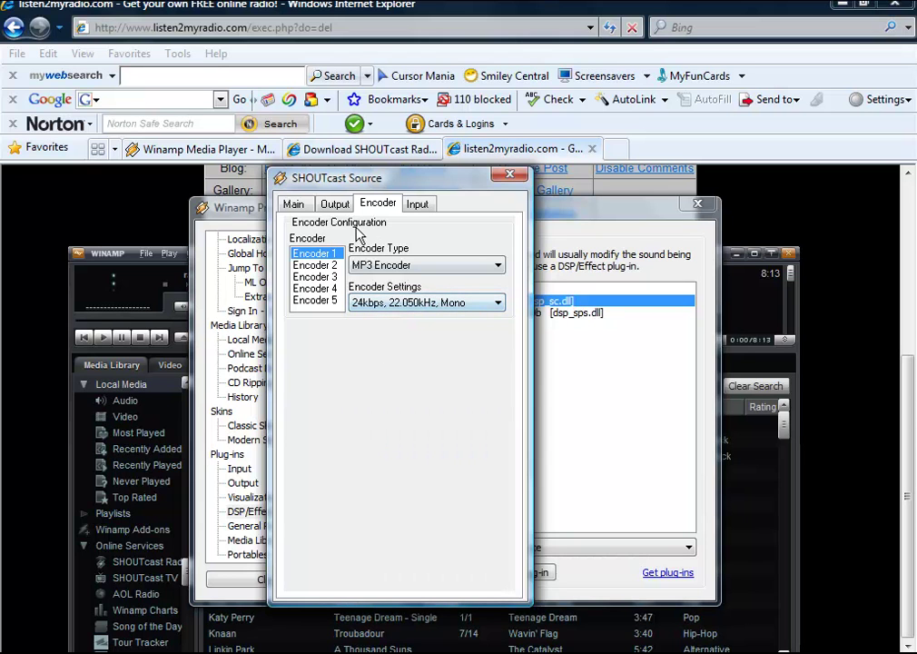
left_click(322, 208)
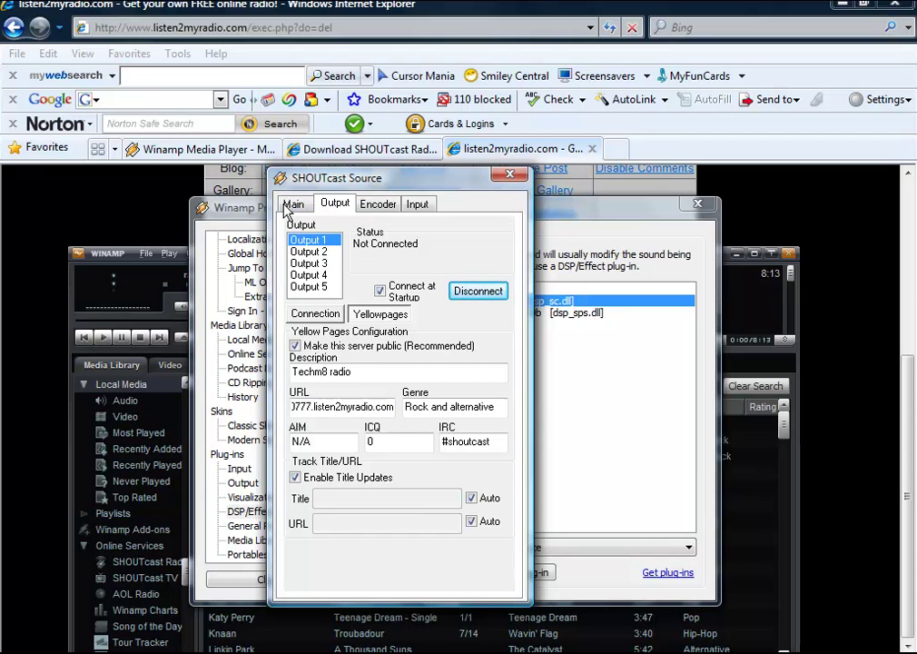
Step: Check the SHOUTcast status and the station's stream status on the radio page
left_click(293, 203)
left_click(334, 204)
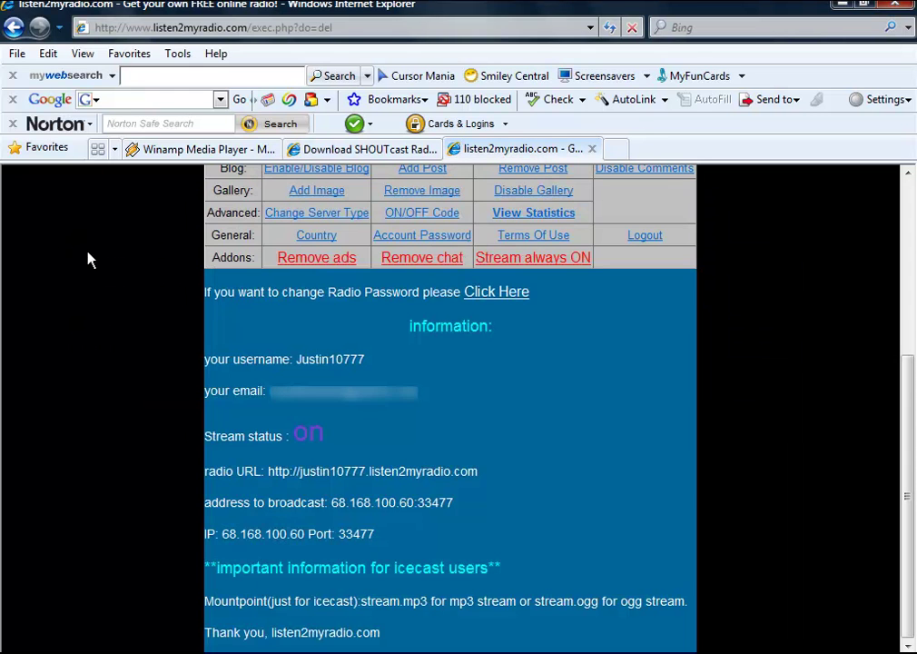
left_click(69, 198)
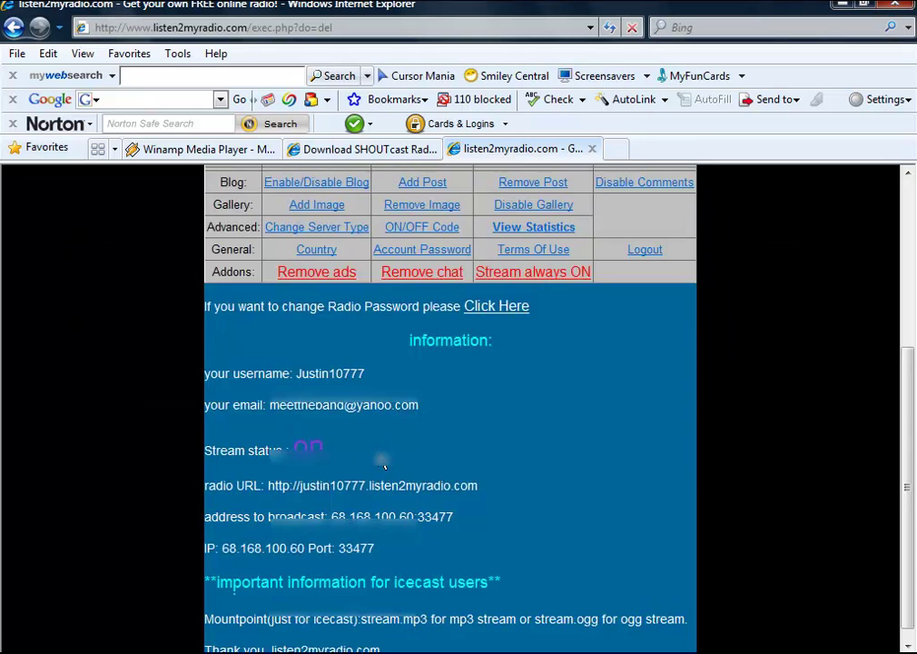
scroll(384, 466, "up", 2)
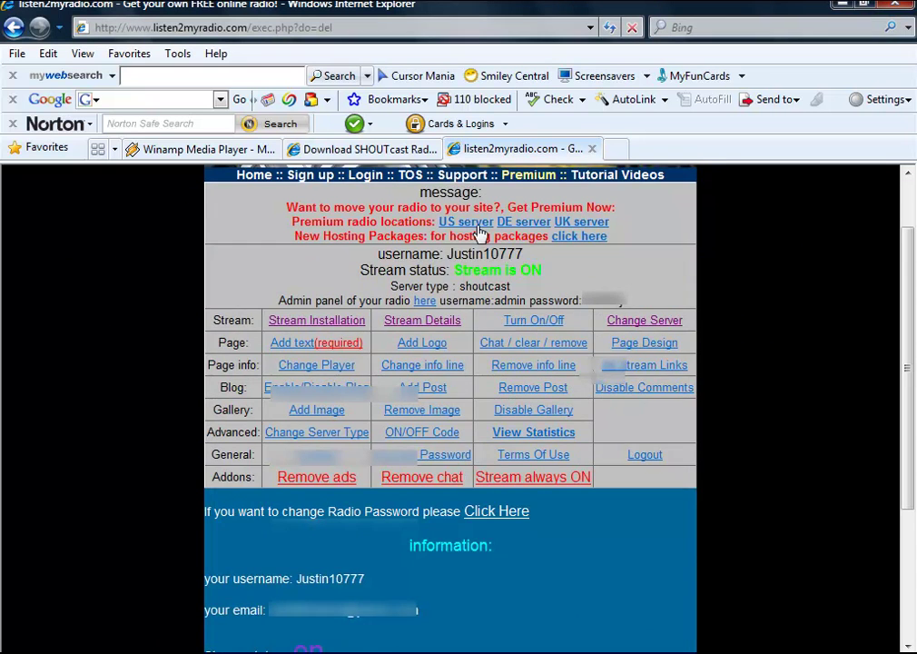
scroll(485, 235, "up", 1)
Step: Close the SHOUTcast settings and start playing 30 Seconds To Mars' This Is War
key("alt+Tab")
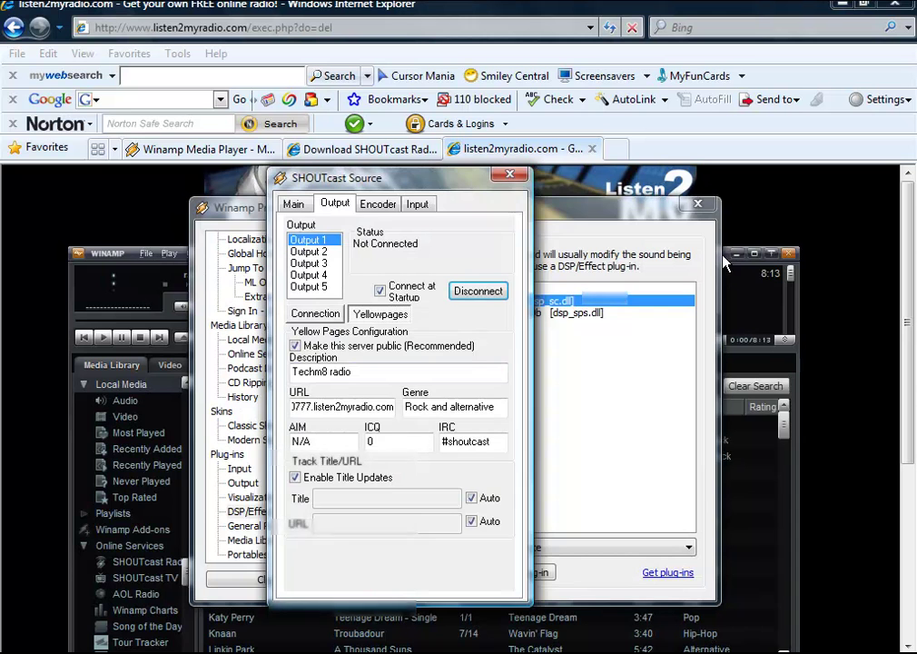
left_click(509, 173)
double_click(95, 291)
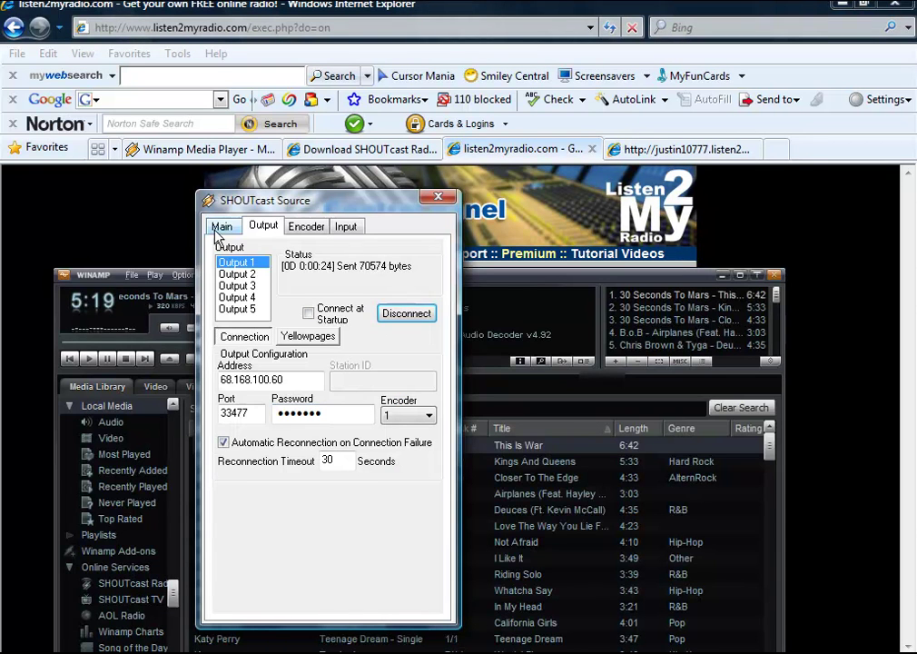
Step: Check the SHOUTcast status and the radio control panel page
left_click(219, 228)
left_click(273, 229)
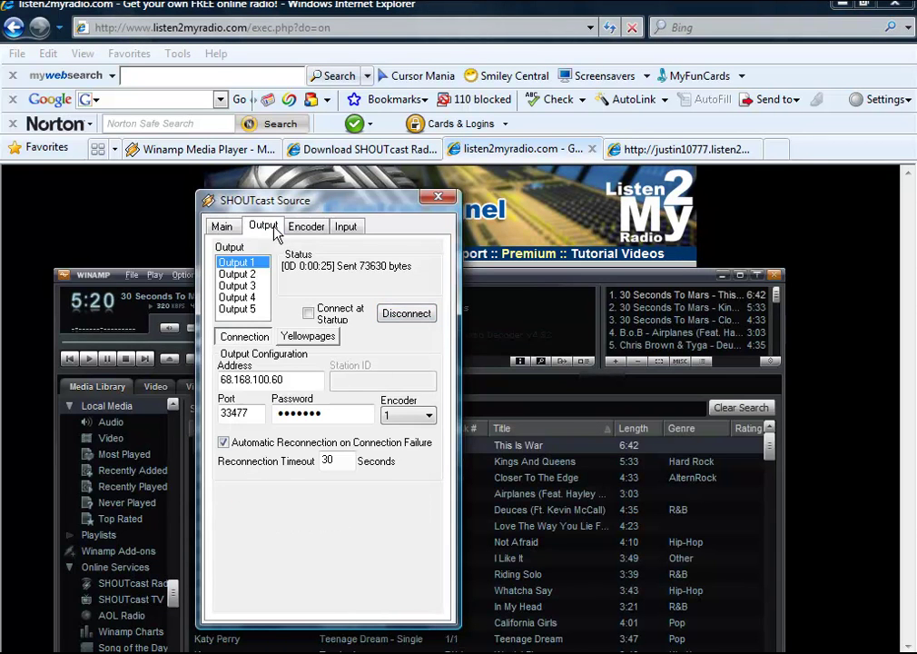
left_click(801, 296)
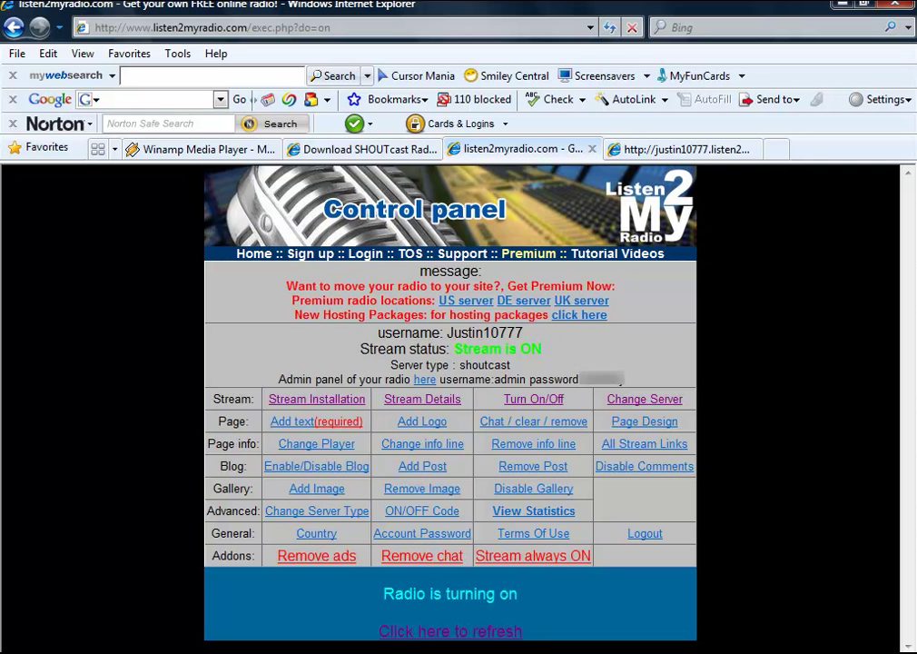
key("alt+Tab")
Step: Copy the station URL from the Yellowpages listing settings
left_click(307, 336)
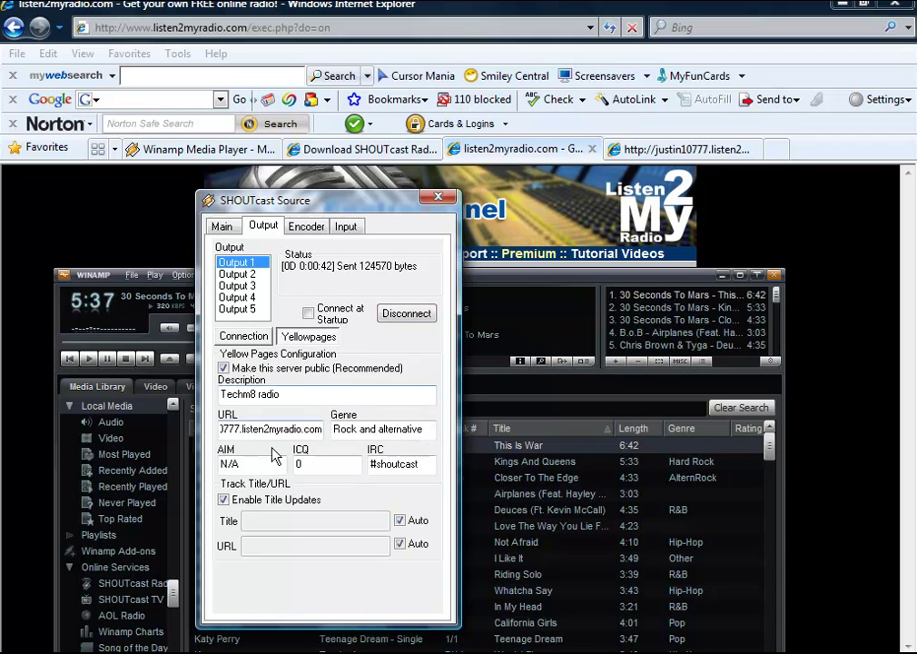
left_click_drag(221, 428, 328, 427)
right_click(308, 430)
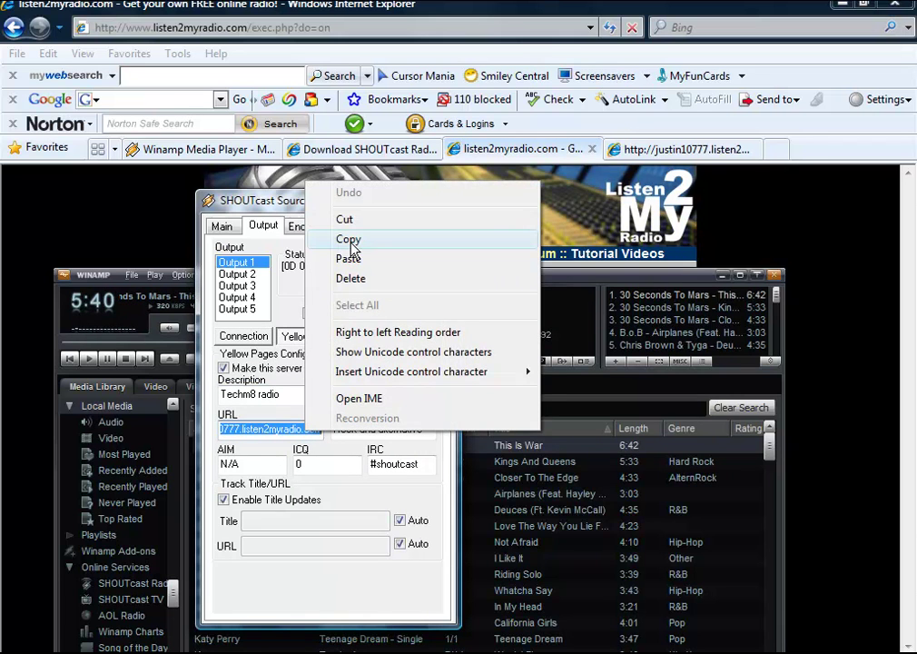
left_click(351, 242)
Step: Open the station's public page and let its web player start the Techm8 radio stream
left_click(666, 153)
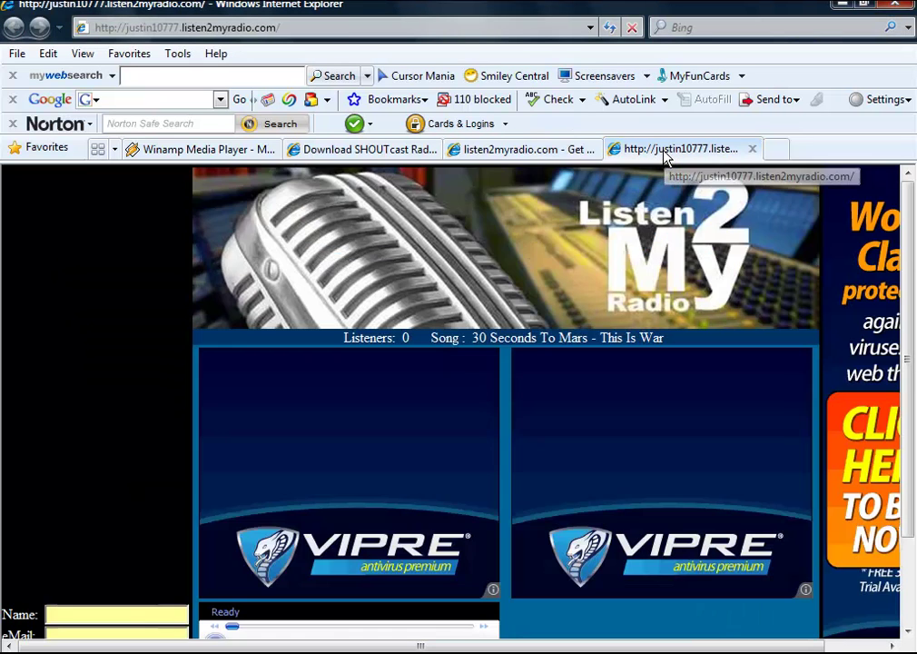
scroll(665, 156, "down", 2)
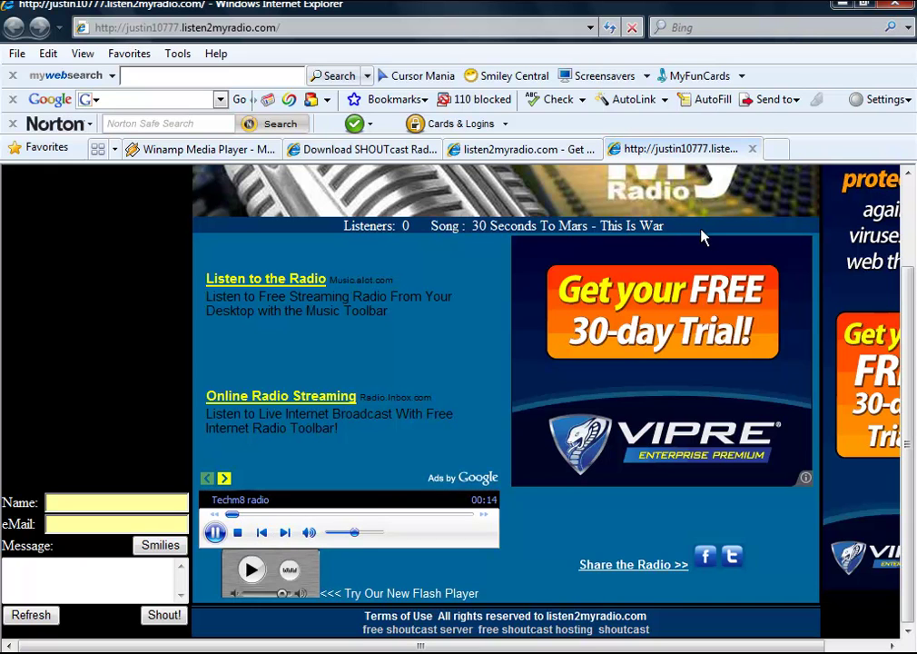
mouse_move(502, 653)
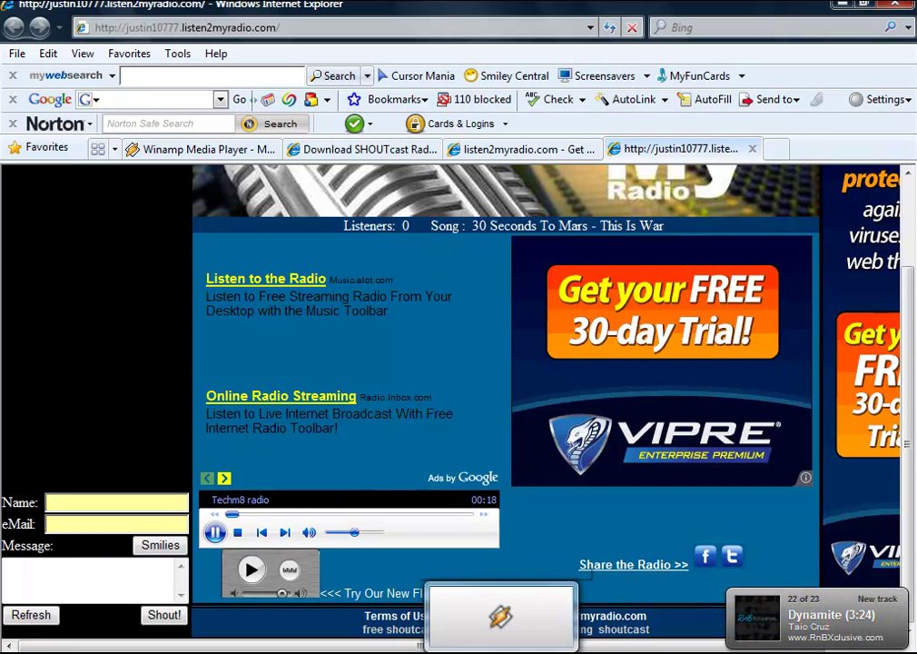
Step: Review the SHOUTcast Source status, output, connection, Yellowpages and encoder tabs in Winamp
left_click(500, 617)
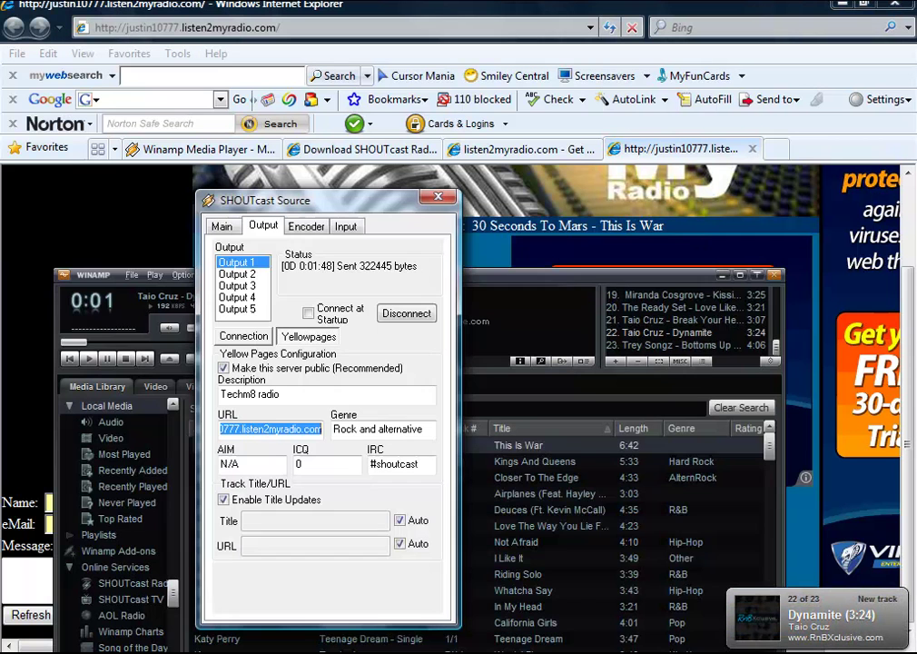
left_click(225, 226)
left_click(263, 226)
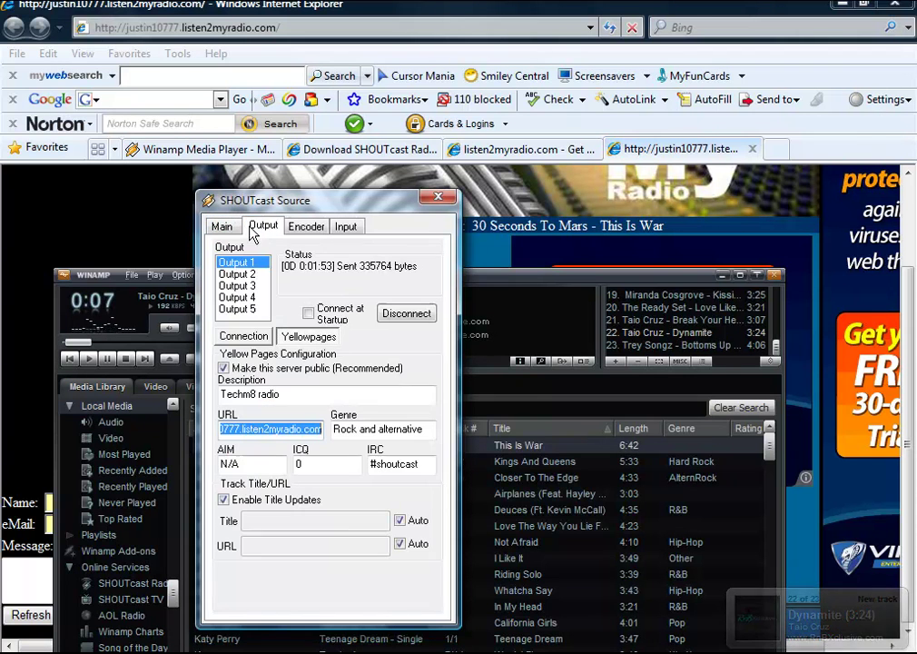
left_click(243, 338)
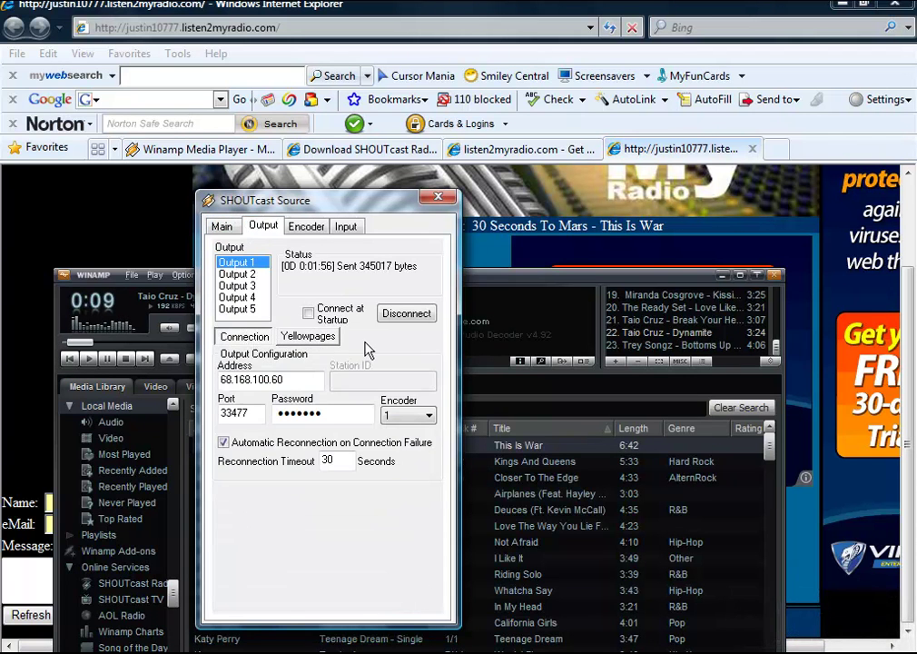
left_click(295, 341)
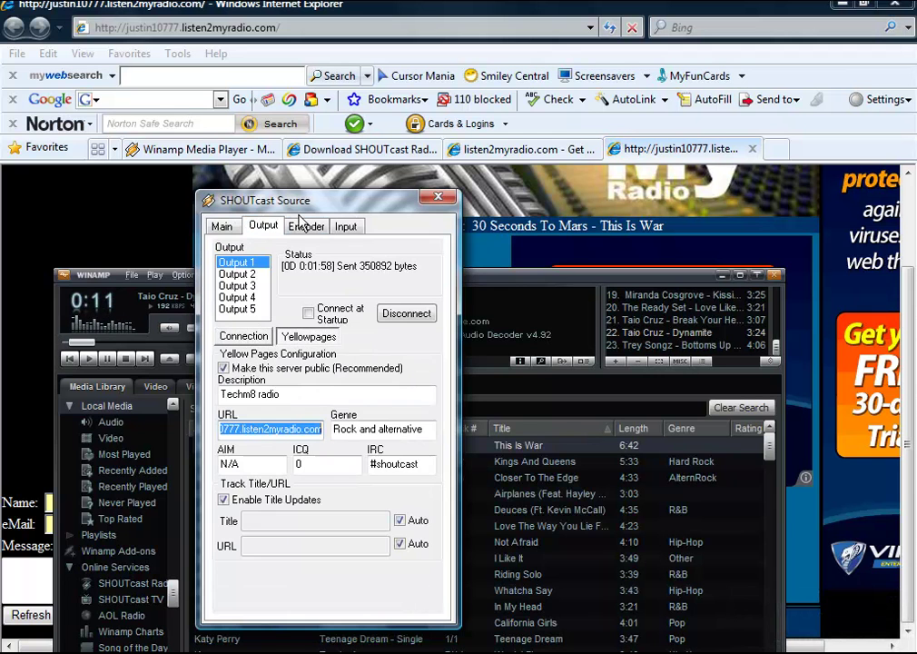
left_click(305, 227)
left_click(263, 226)
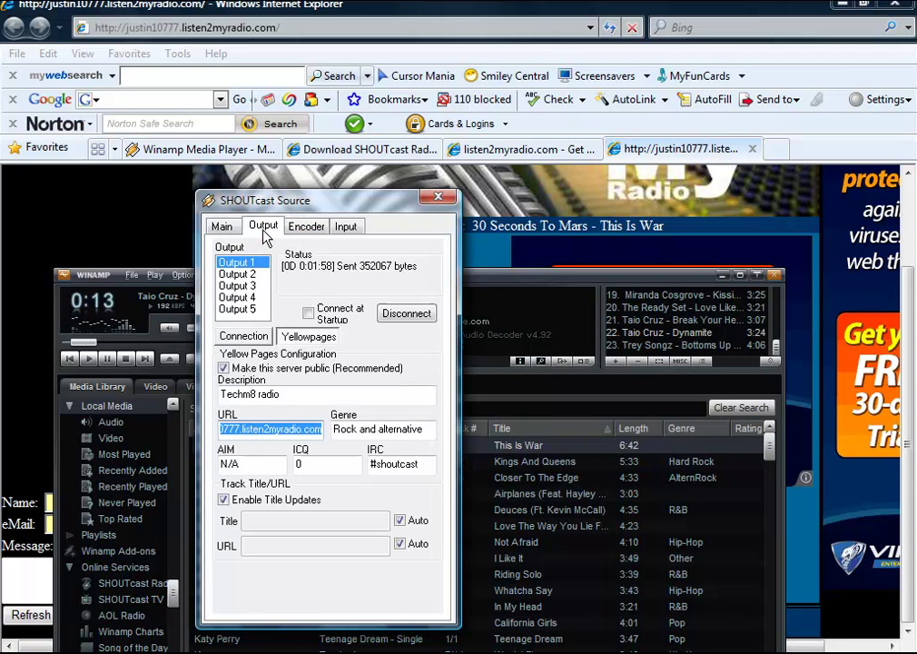
left_click(306, 226)
Step: Return to the station page with This Is War listed as the current song
left_click(127, 224)
scroll(178, 246, "up", 3)
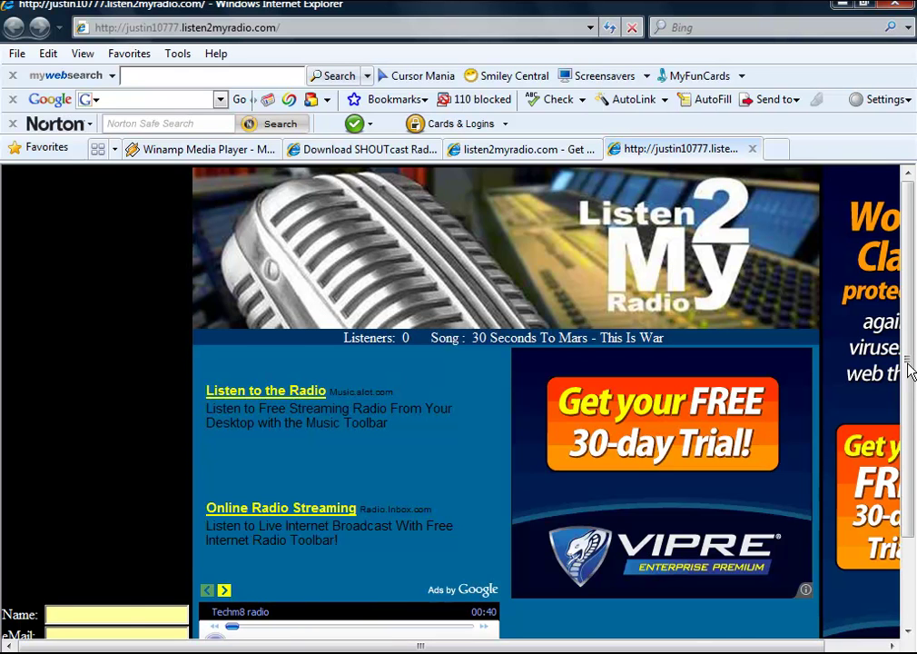
mouse_move(911, 370)
left_mouse_down()
mouse_move(911, 418)
mouse_move(909, 376)
left_mouse_up()
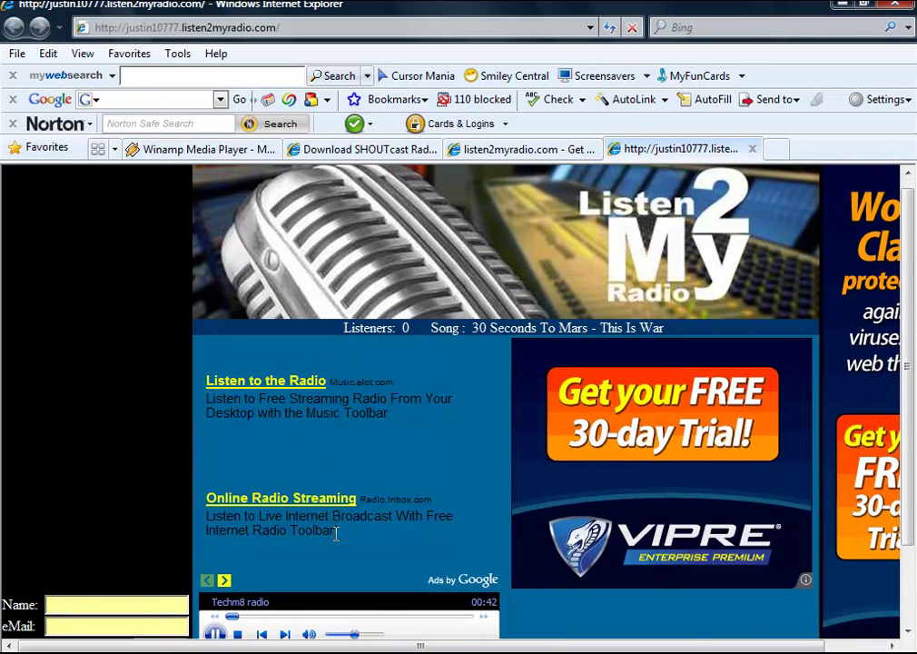